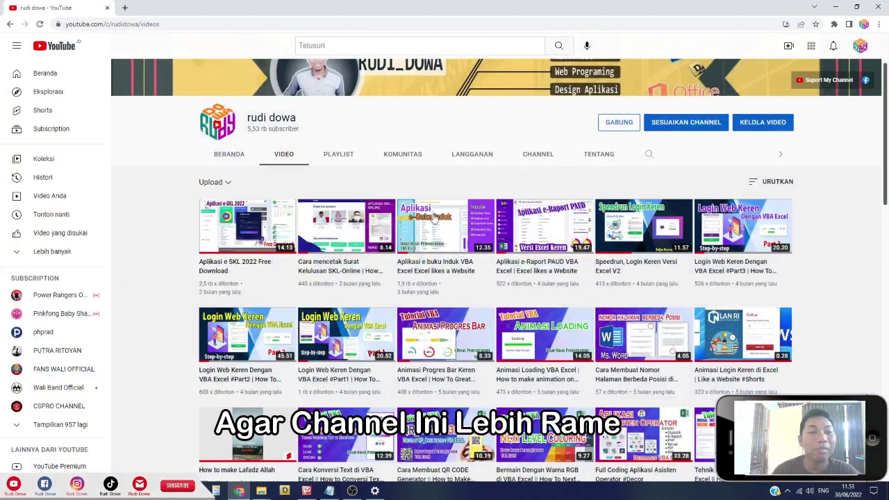
- Browse the channel's video list in the web browser
mouse_move(473, 351)
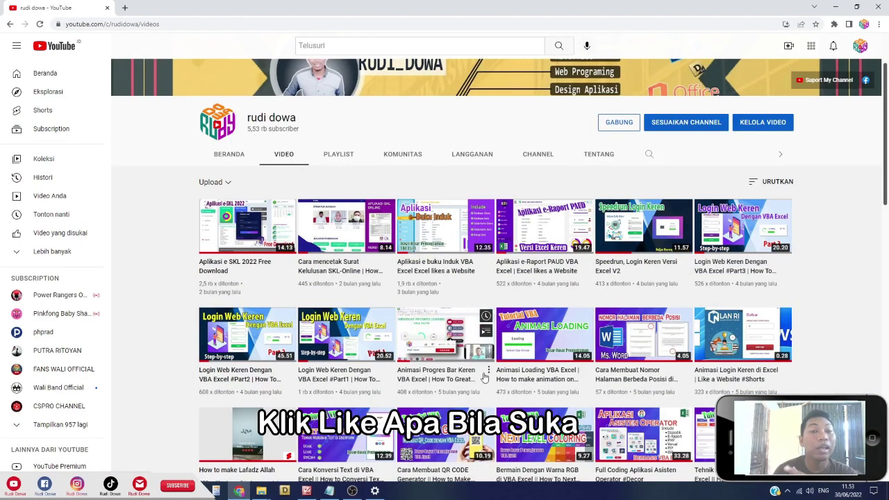
scroll(484, 377, "down", 2)
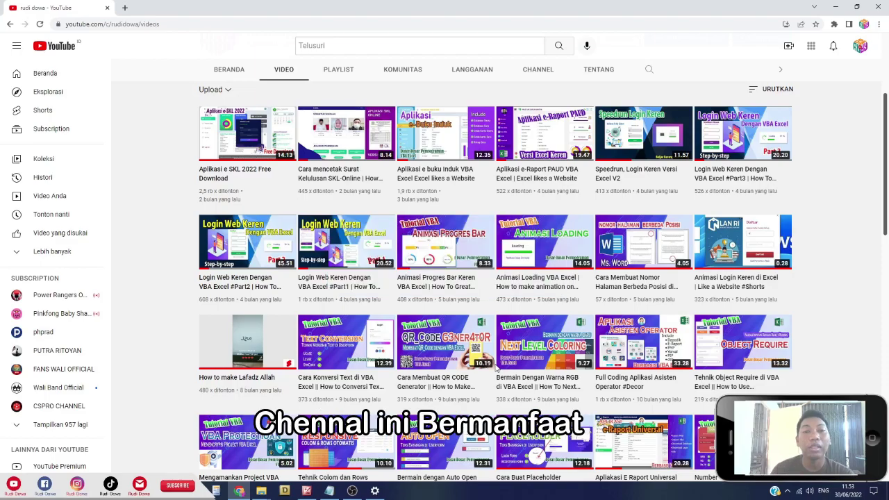
scroll(495, 363, "down", 2)
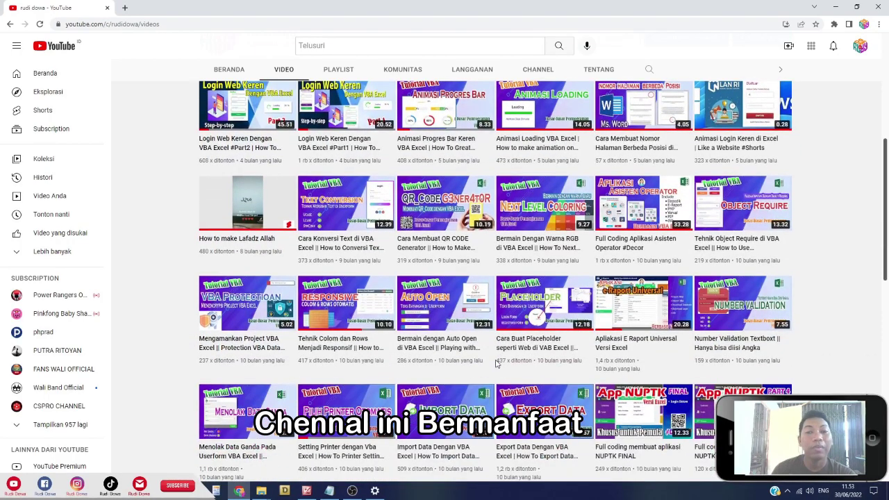
scroll(496, 364, "down", 2)
scroll(496, 363, "up", 2)
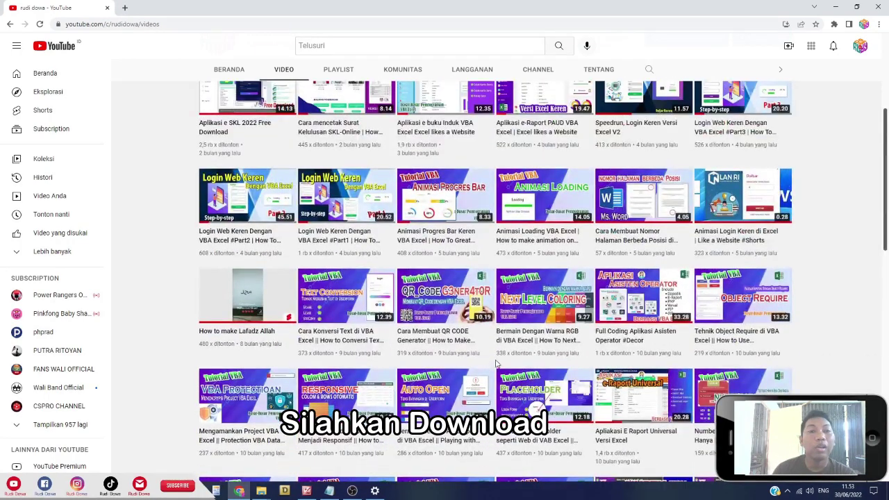
scroll(496, 363, "up", 4)
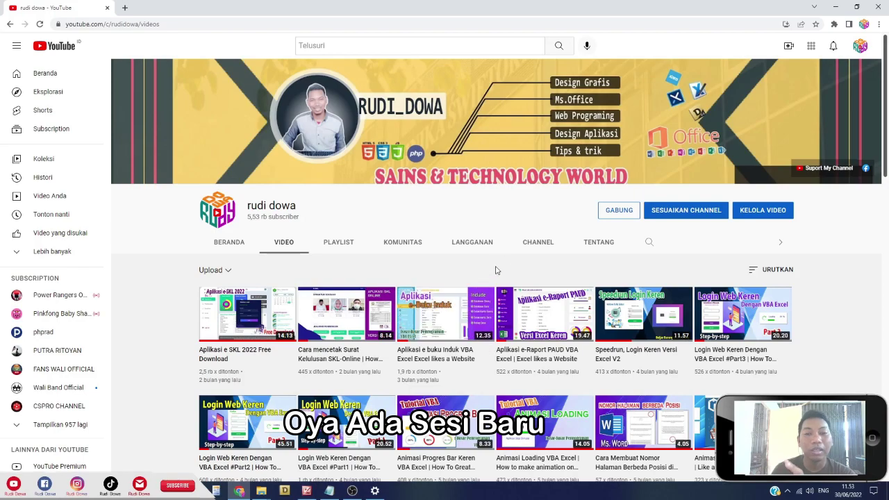
scroll(507, 351, "down", 1)
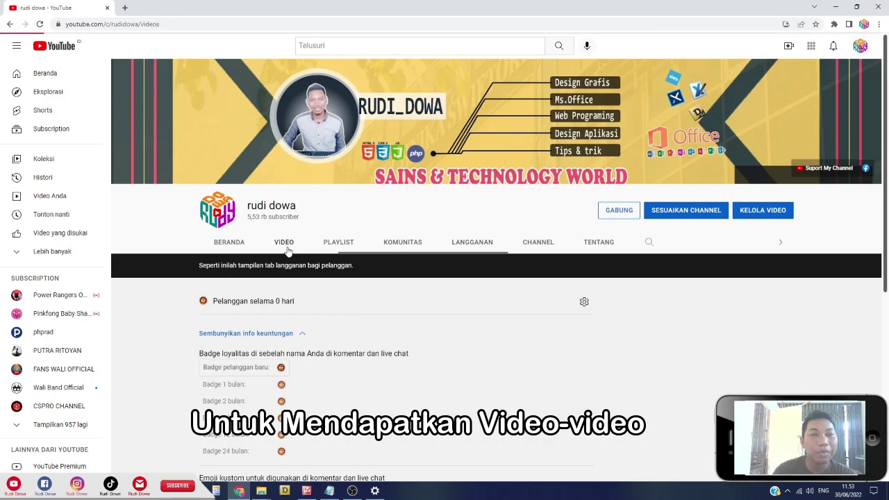
left_click(286, 246)
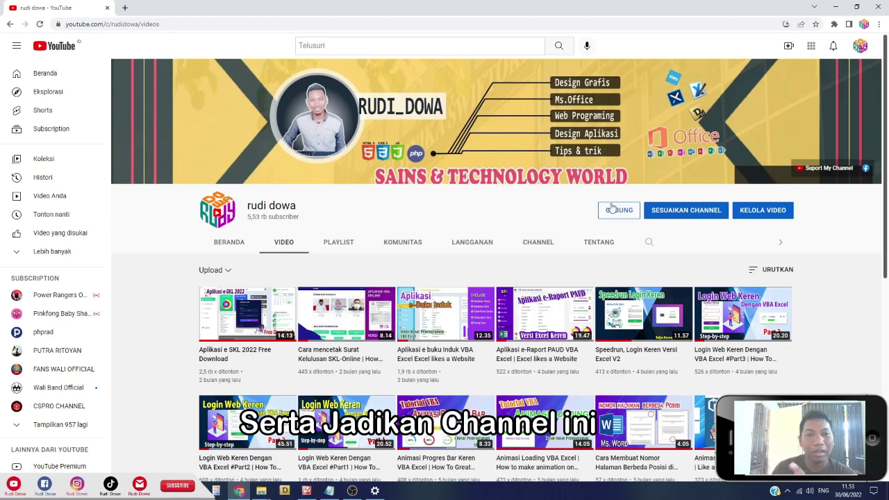
- Minimize the browser and launch the e-sppd workbook from its desktop shortcut
left_click(834, 8)
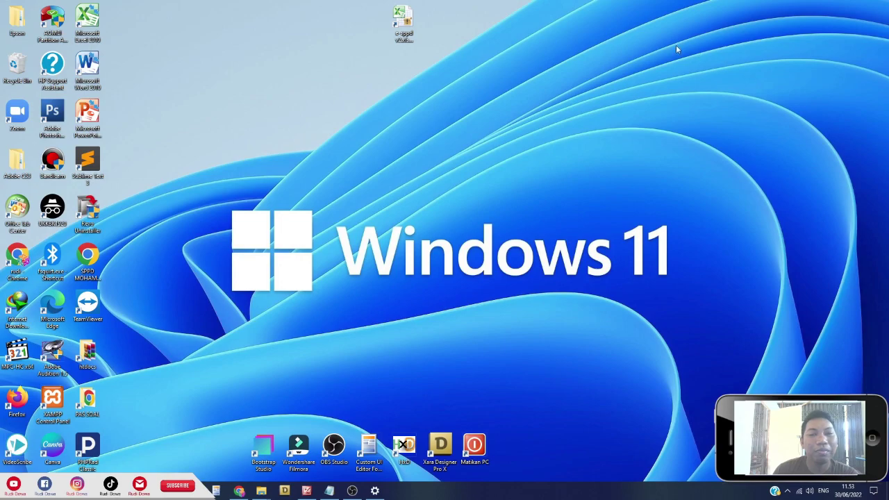
left_click(405, 26)
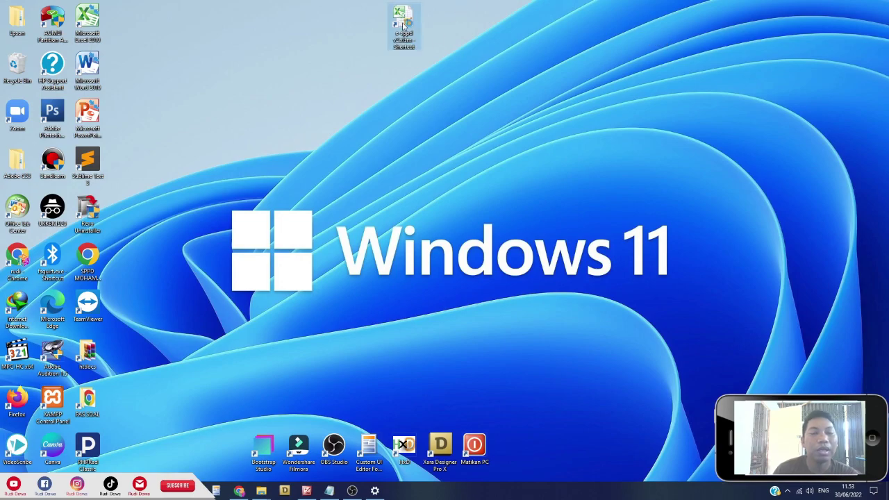
double_click(405, 26)
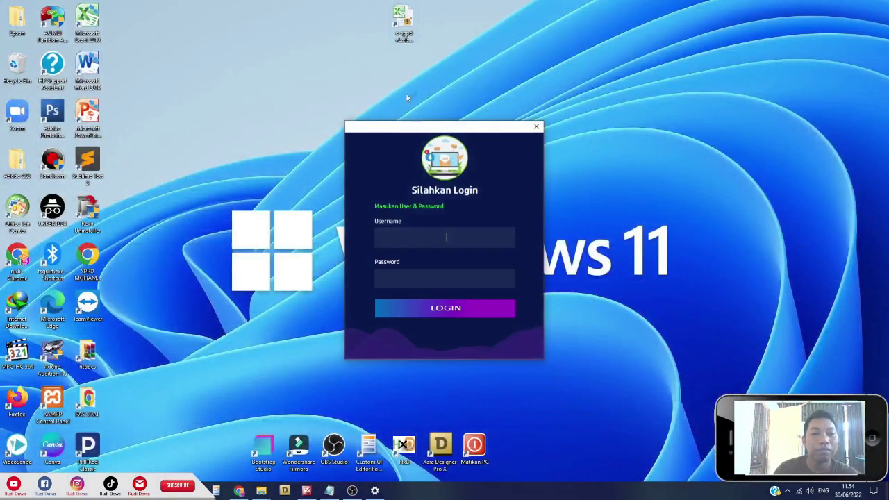
- Log in to e-SPPD v.2 with the administrator username and password
left_click_drag(467, 128, 456, 100)
type("ad")
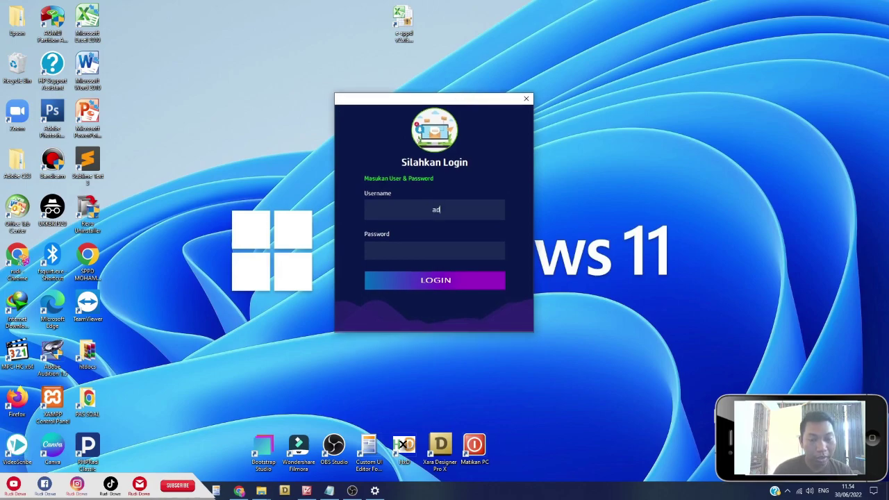
type("min")
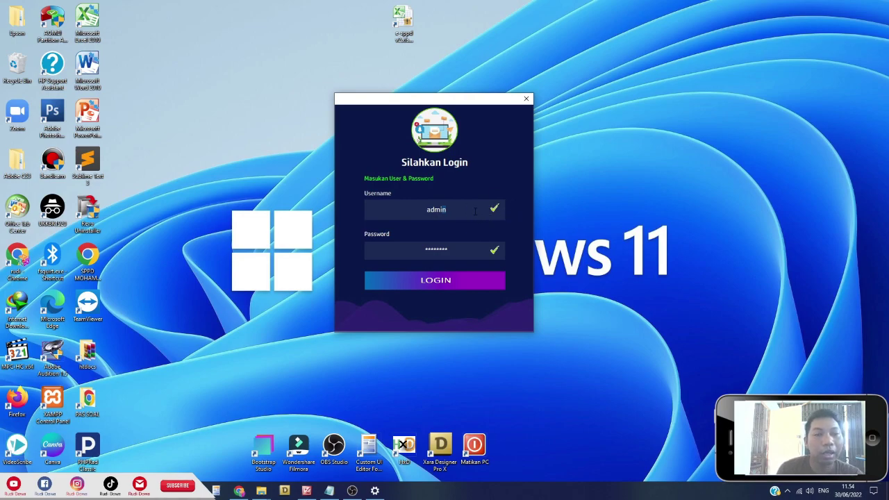
key("BackSpace")
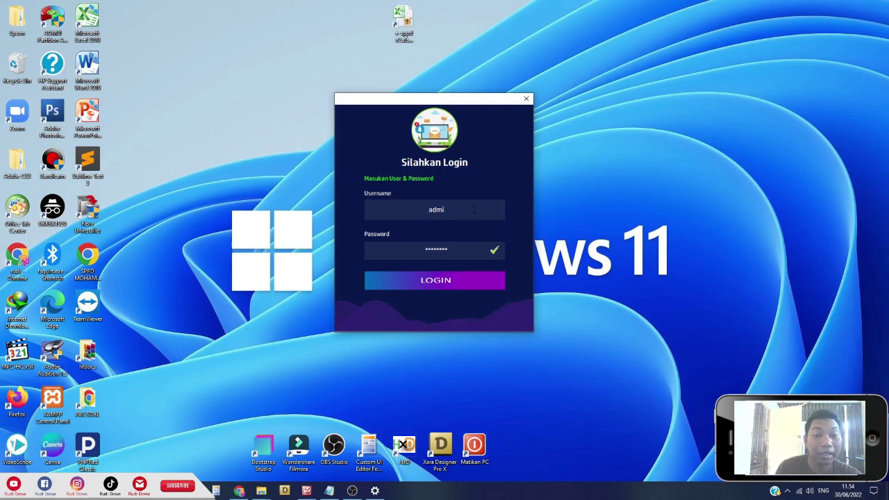
type("n")
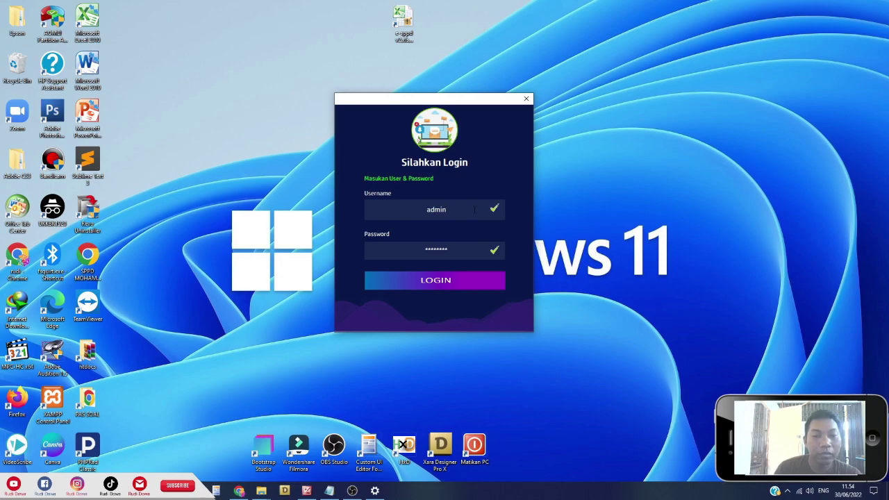
left_click(447, 282)
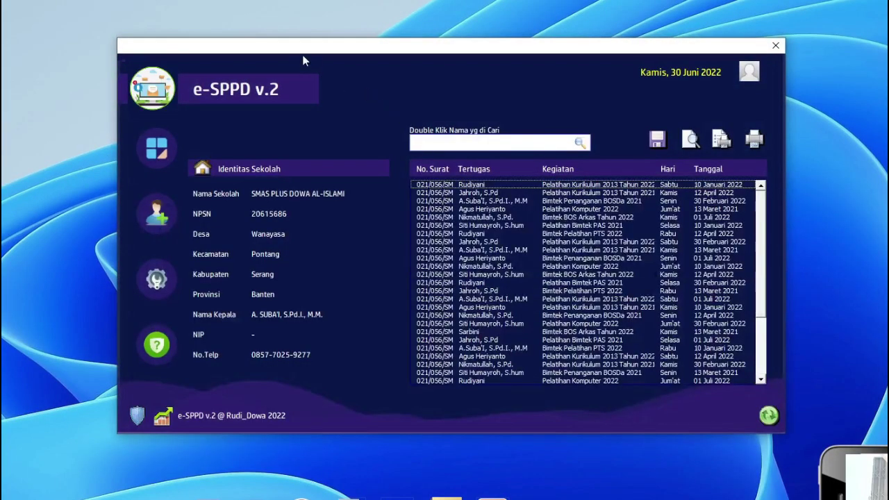
left_click_drag(303, 50, 275, 33)
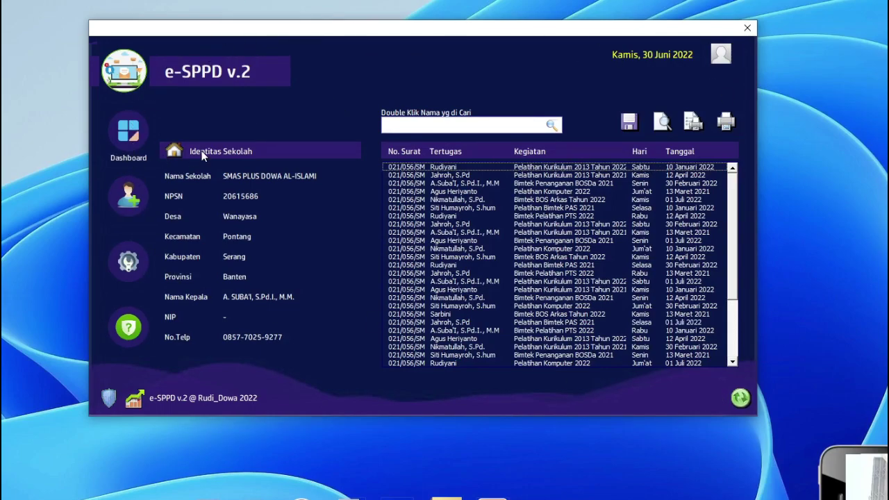
left_click(127, 137)
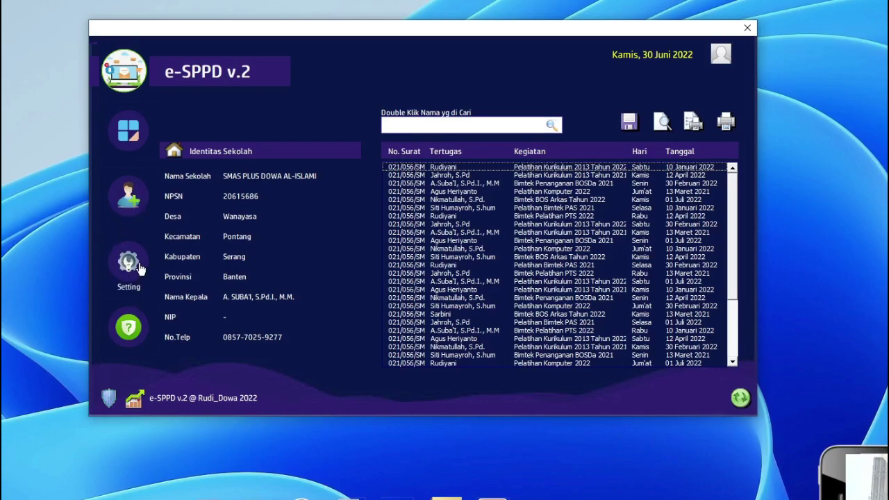
left_click(128, 194)
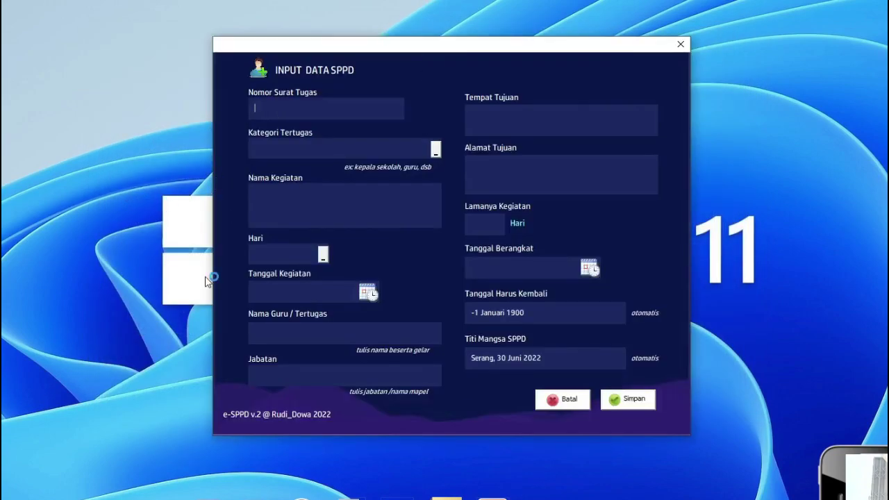
left_click(571, 401)
left_click(166, 277)
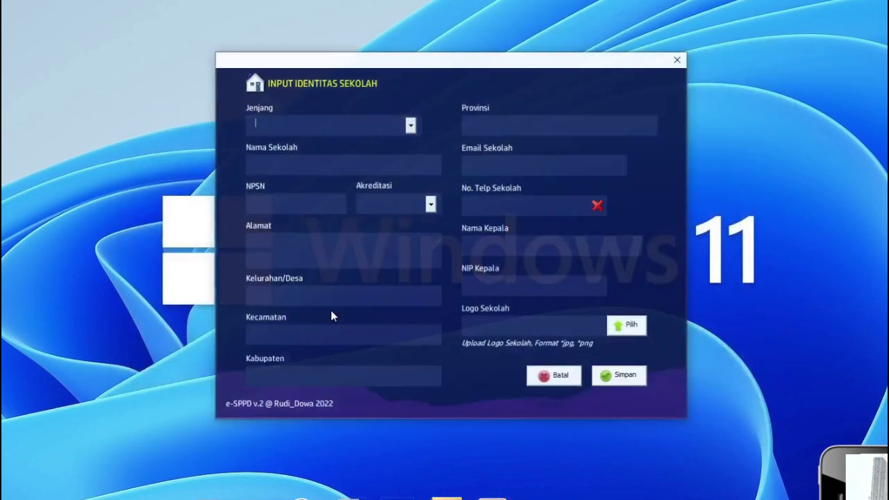
left_click(546, 380)
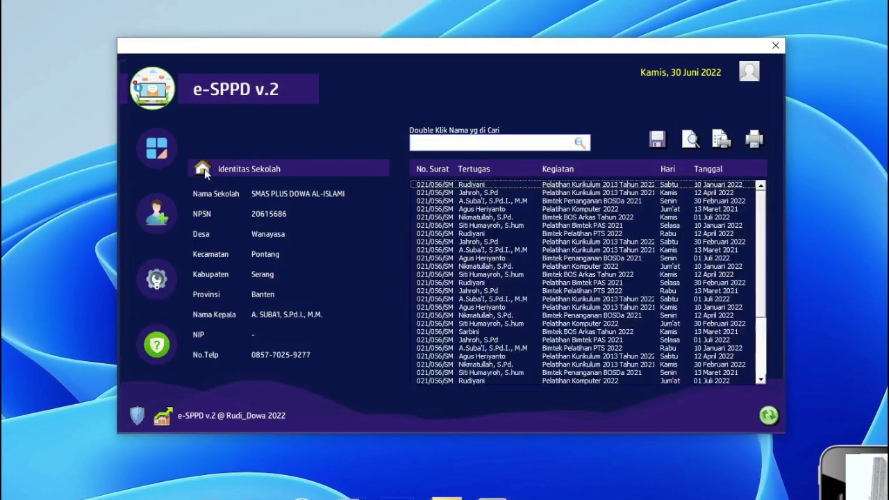
left_click(164, 292)
left_click(555, 369)
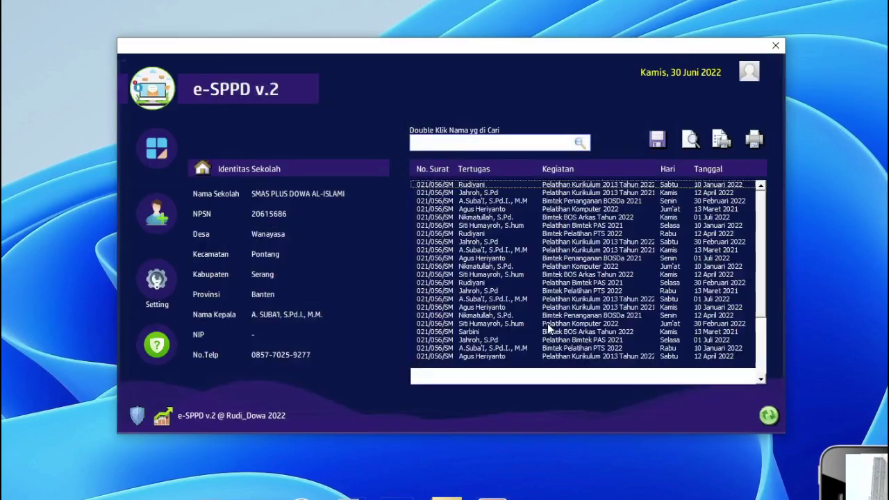
left_click(159, 221)
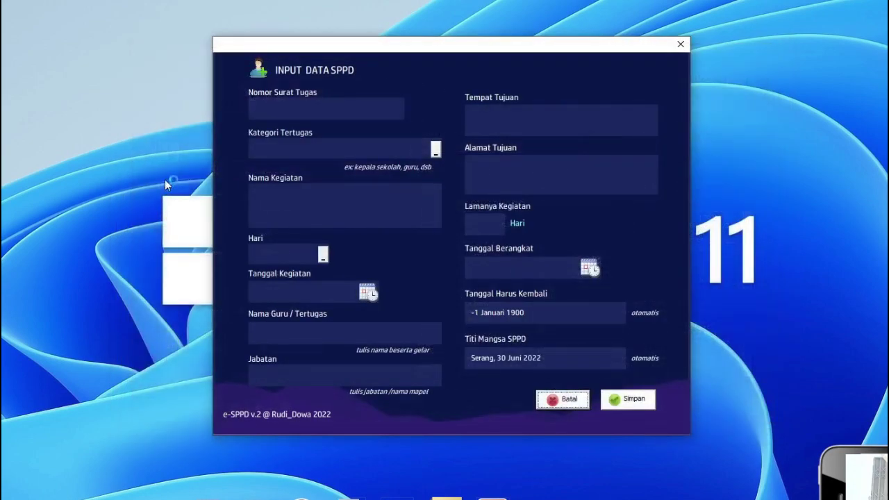
left_click(551, 401)
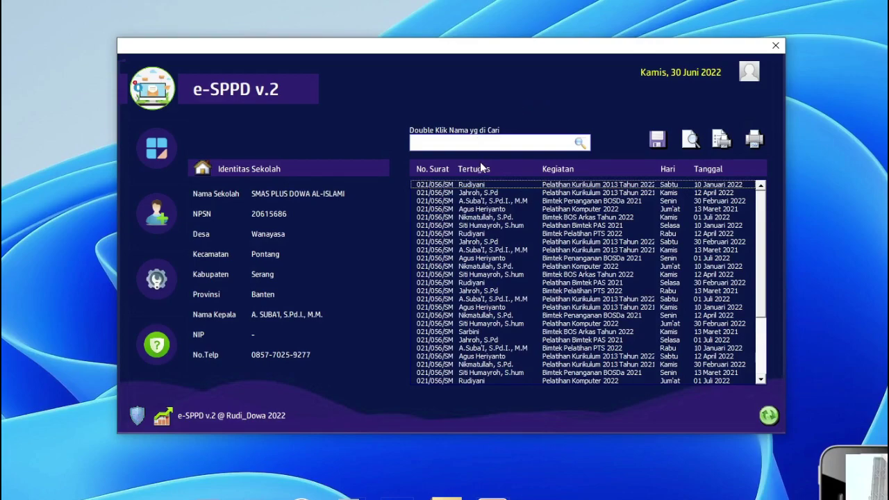
left_click(158, 346)
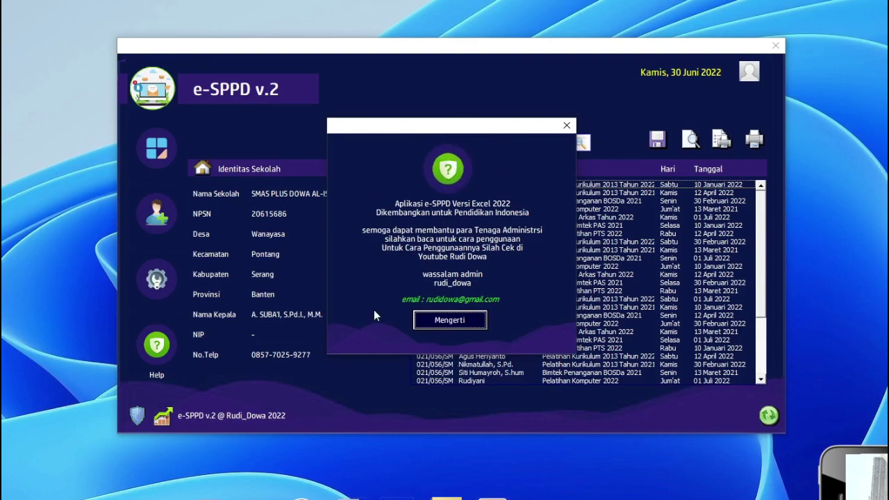
left_click(449, 319)
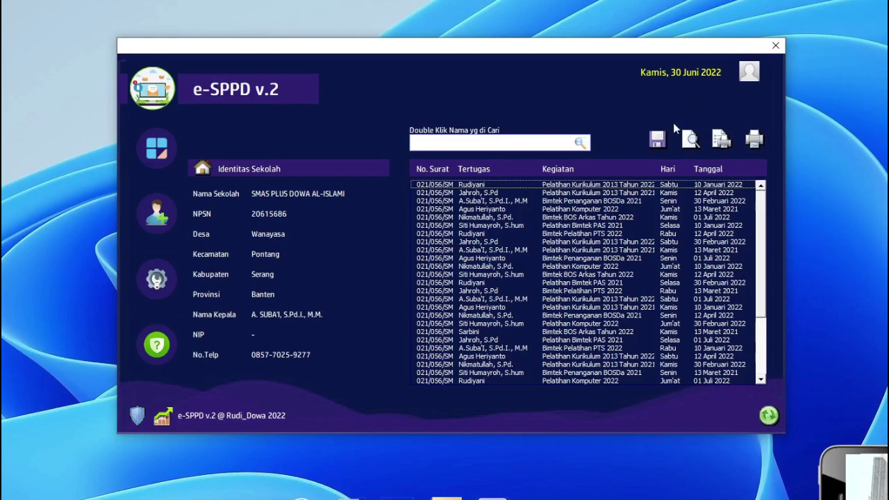
- Load a staff member's row from the table into the name search and save the SPPD data
left_click(456, 142)
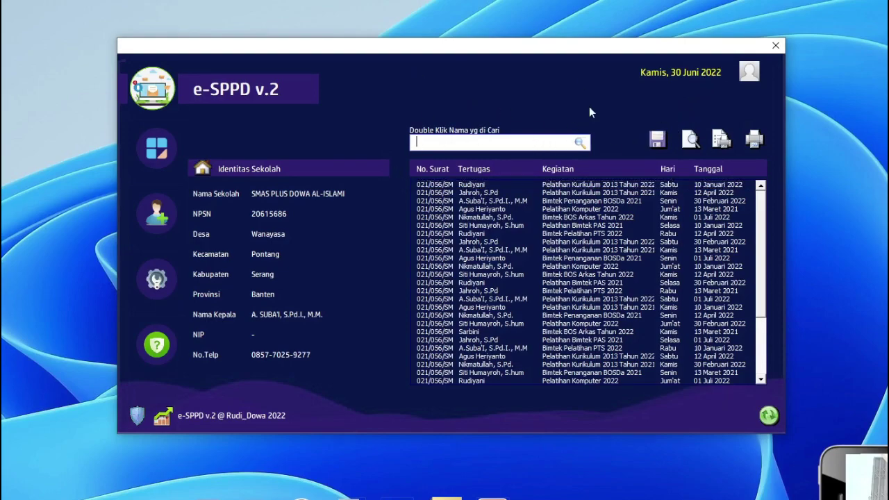
double_click(450, 252)
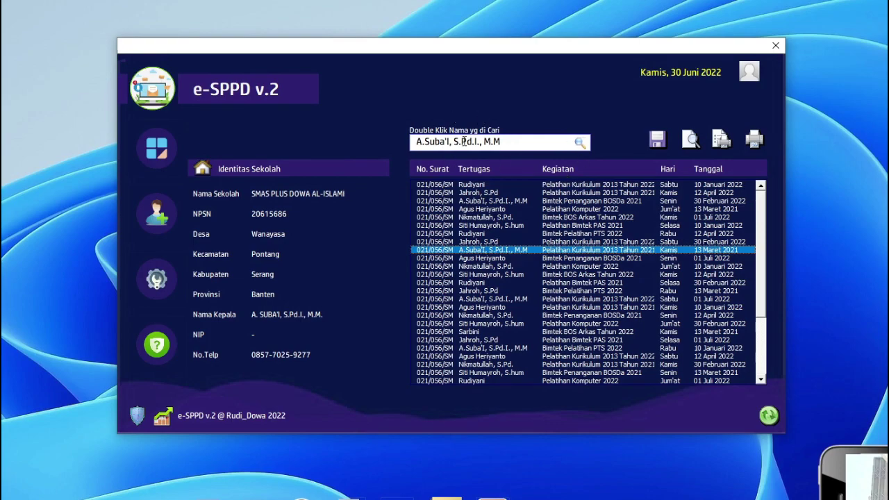
left_click(667, 143)
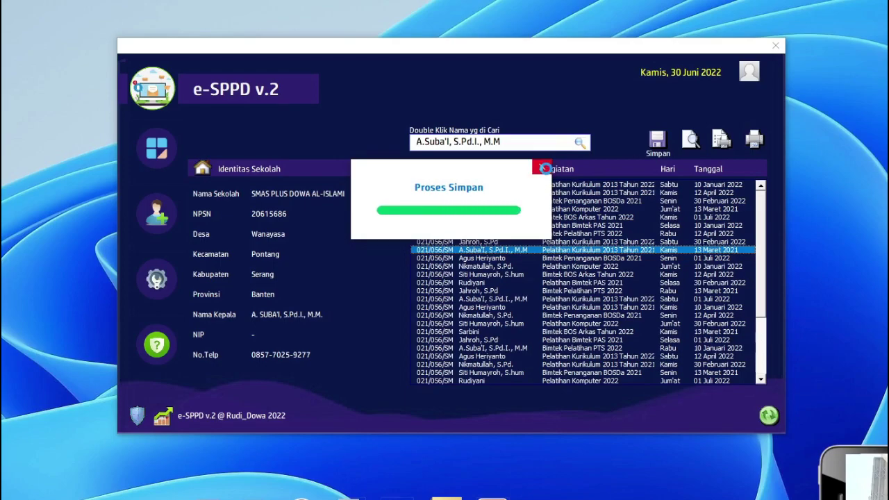
left_click(458, 286)
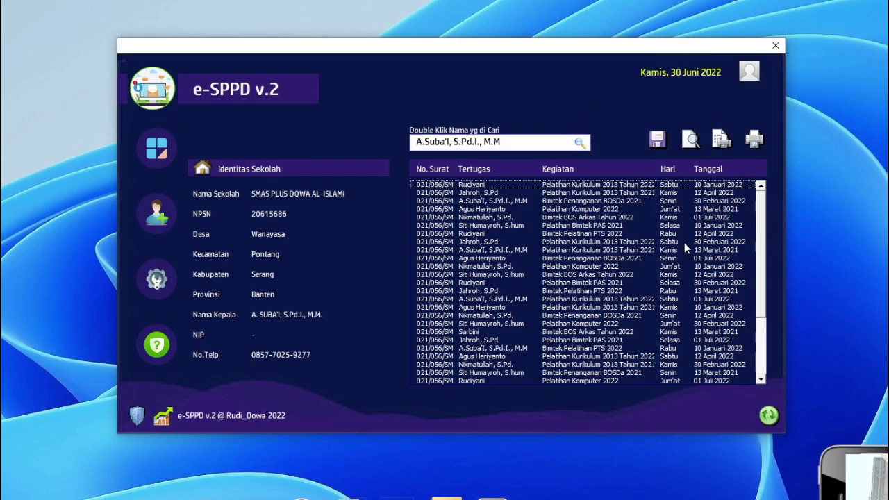
- Decline formatting the database, keeping all records, then open the blank Input Data SPPD form
mouse_move(762, 212)
left_mouse_down()
mouse_move(768, 331)
mouse_move(762, 212)
left_mouse_up()
left_click_drag(761, 218, 762, 277)
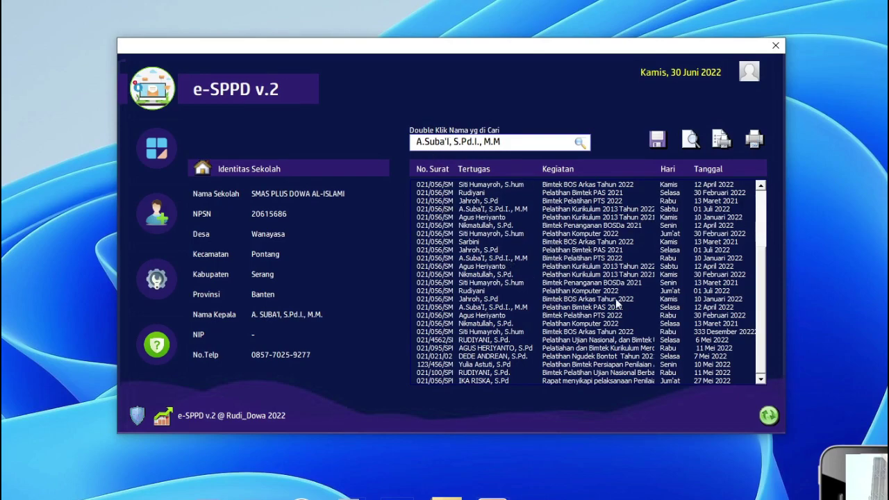
left_click(771, 416)
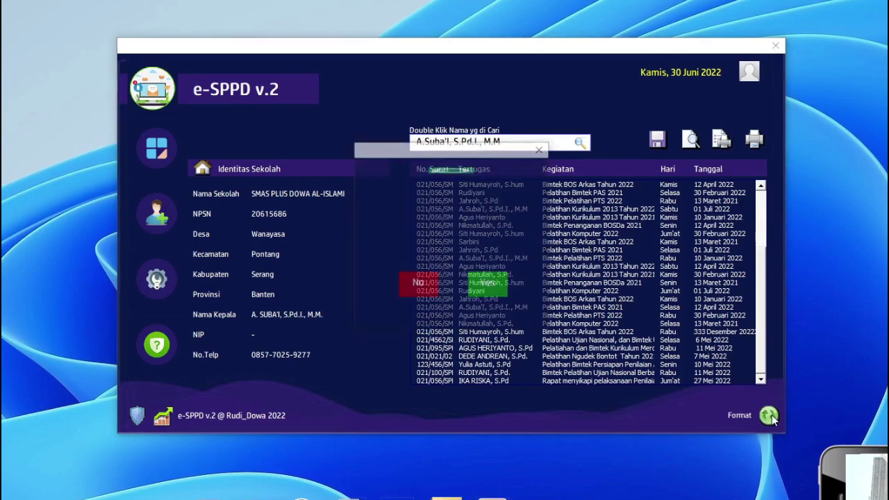
left_click(422, 288)
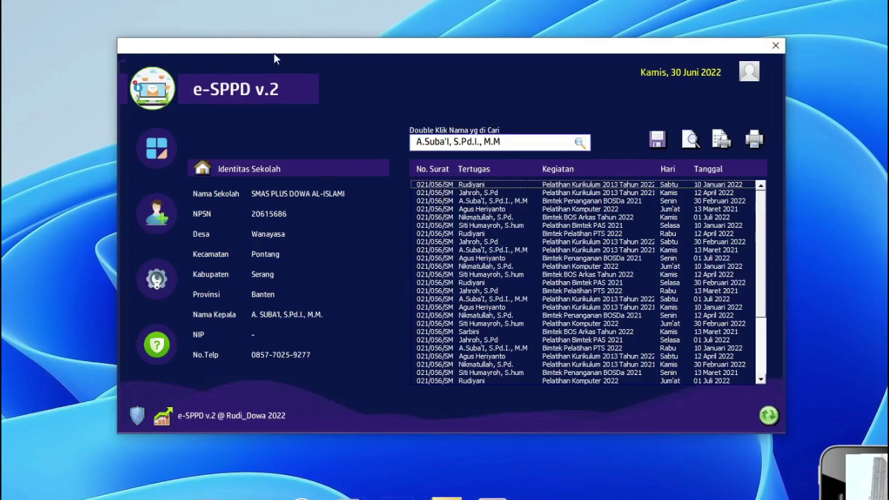
left_click(158, 215)
left_click(337, 110)
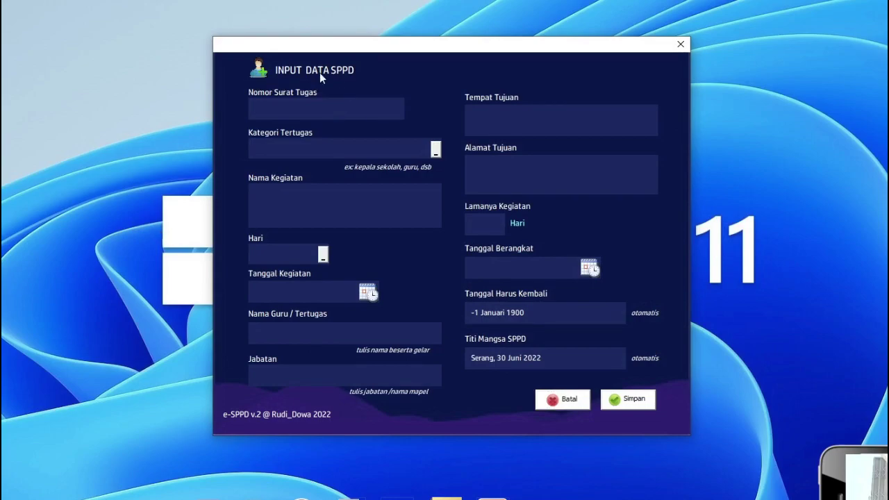
- Enter letter number 021/011/SMAS.DI/VI/2022 and choose Kesiswaan as the assignee category
left_click_drag(328, 45, 302, 18)
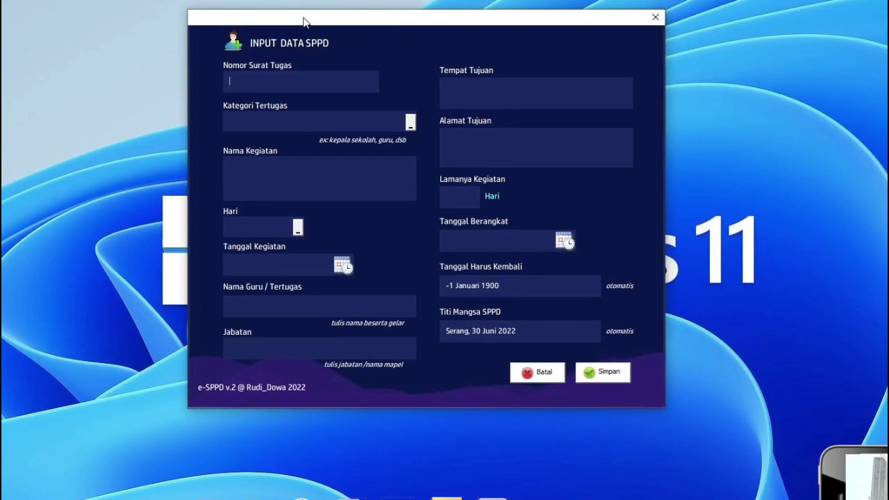
type("021/0")
type("11")
type("/A")
type("MAS")
key("BackSpace")
key("BackSpace")
key("BackSpace")
key("BackSpace")
type("S")
type("MAS.D")
type("I/VI/")
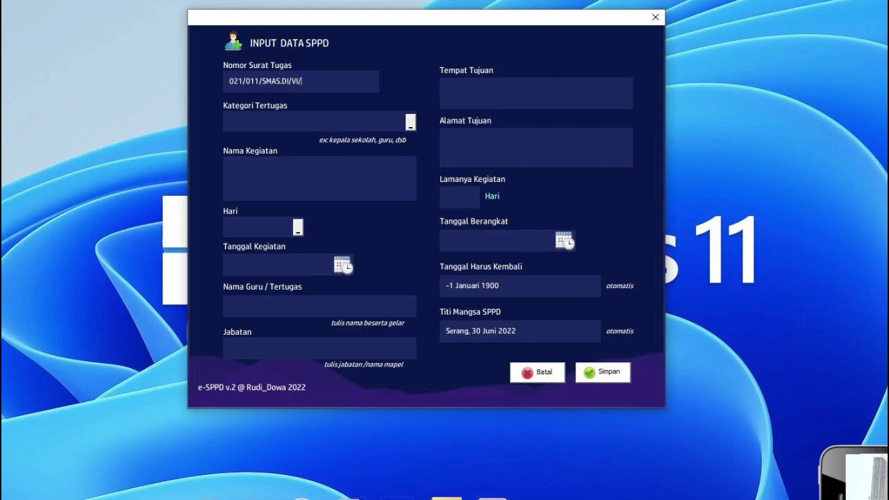
type("2022")
left_click(383, 120)
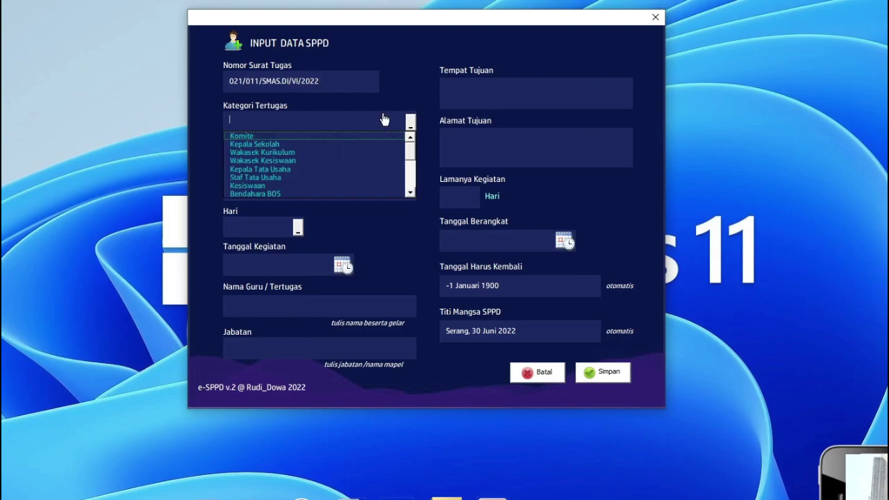
left_click(297, 185)
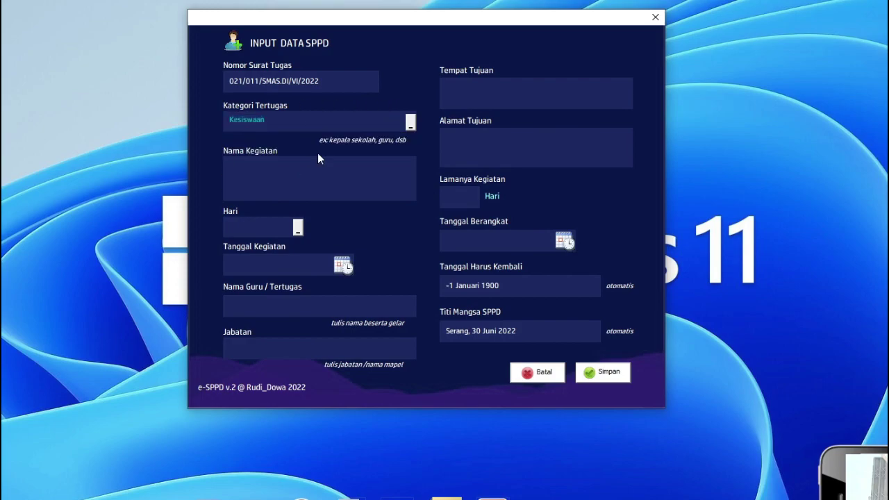
- Enter activity 'Bimtek Kegiatan O2SN tingkat Provinsi Tahun 2022' and set the day to Selasa
left_click(318, 159)
type("Bimt")
type("ek")
type(" Kegiatan ")
type("02")
type("ngkat Provin")
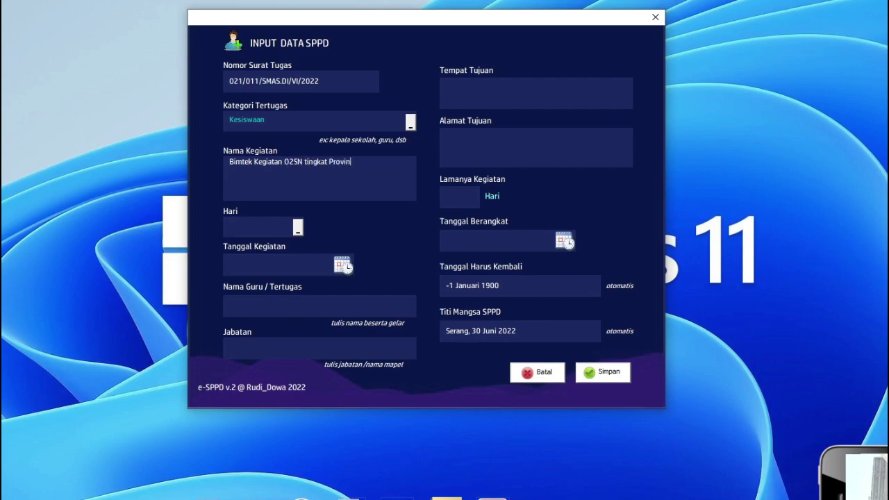
type("T")
type("ahun 2022")
left_click(274, 224)
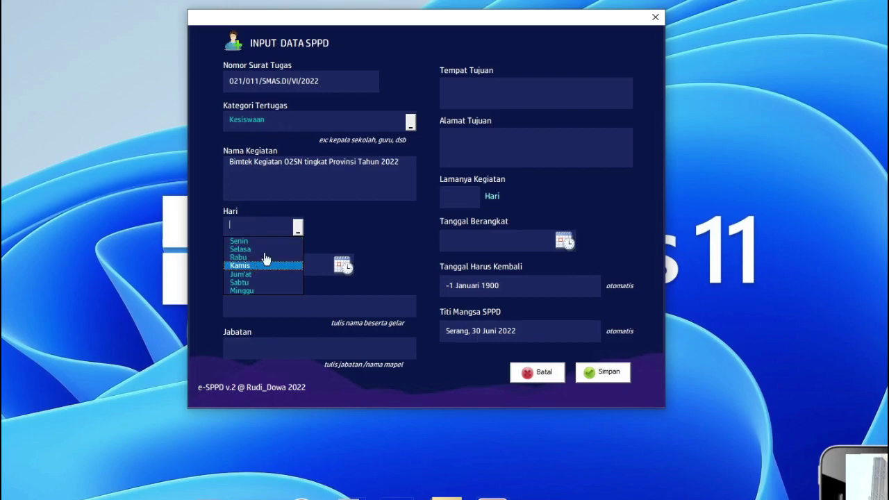
left_click(275, 249)
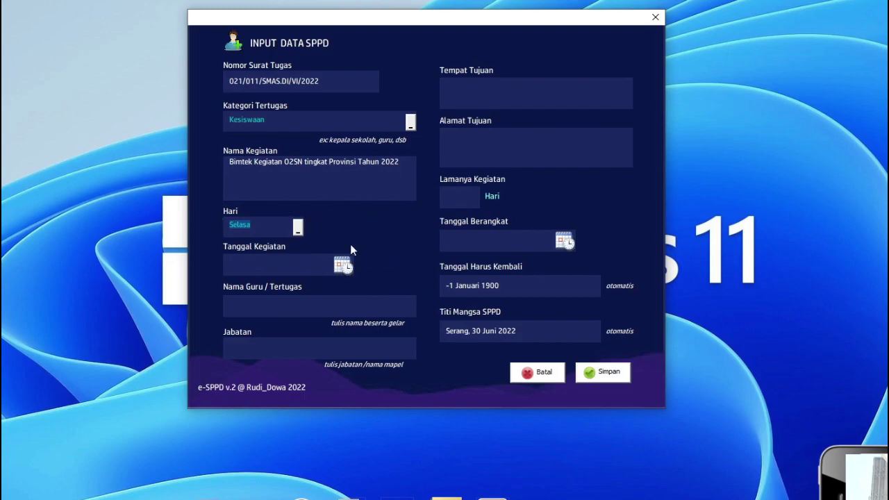
- Pick 30 Juni 2022 as the activity date in the date picker
left_click(343, 270)
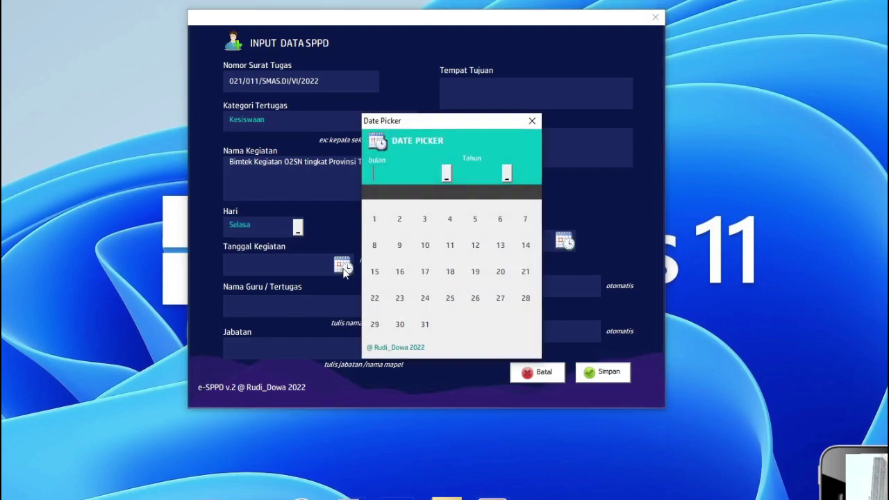
mouse_move(421, 123)
left_mouse_down()
mouse_move(386, 89)
mouse_move(404, 83)
left_mouse_up()
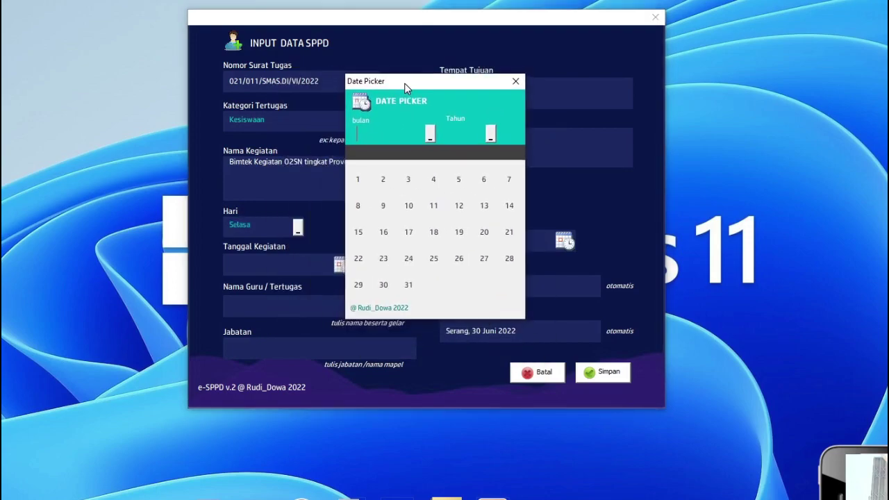
left_click(430, 134)
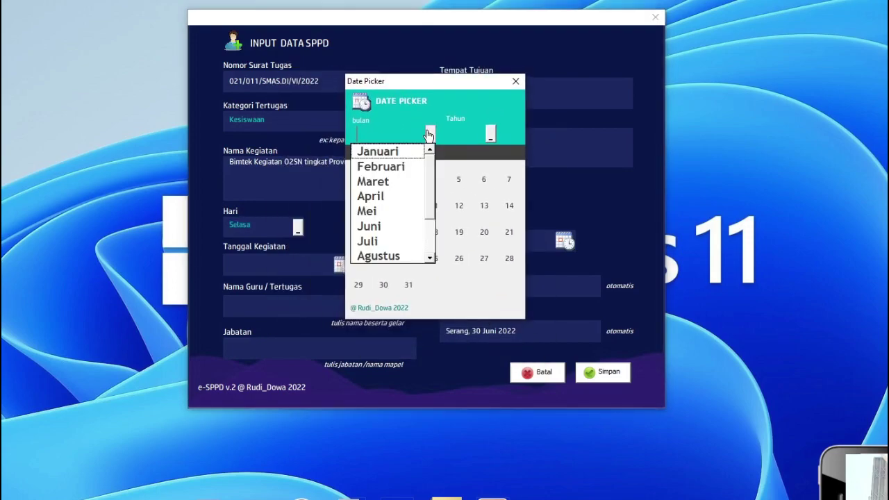
left_click(386, 227)
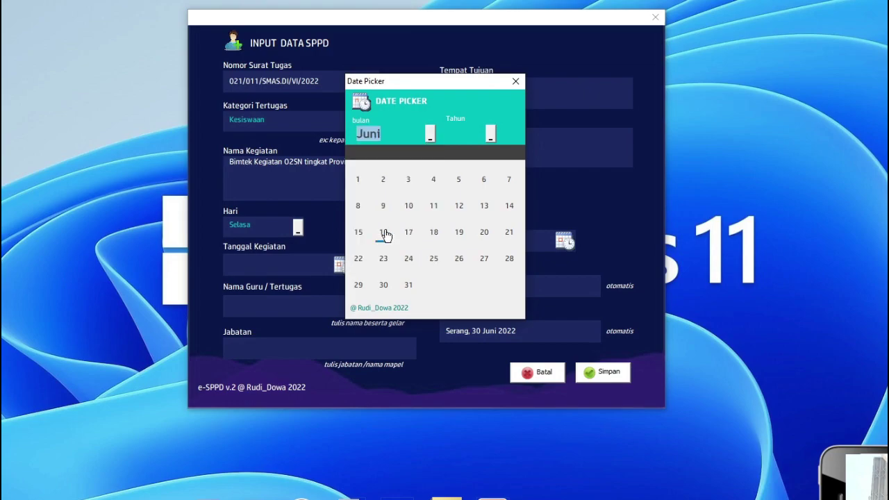
left_click(490, 134)
left_click_drag(496, 171, 499, 252)
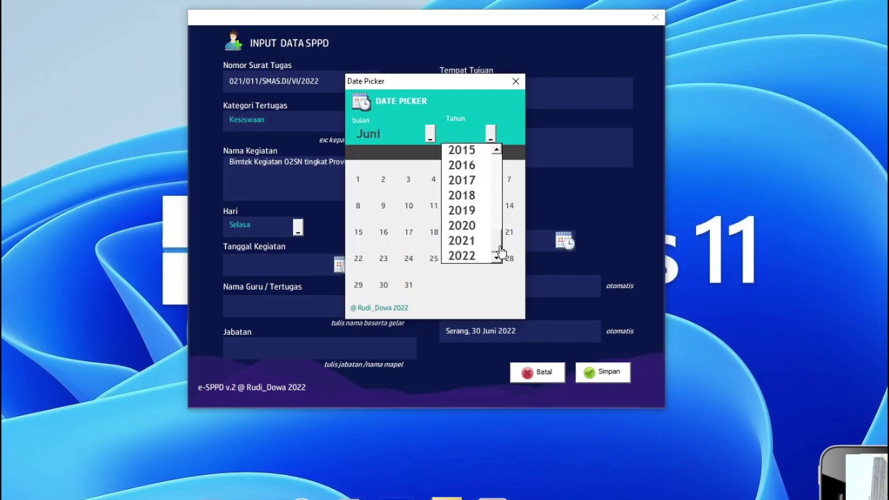
left_click(461, 255)
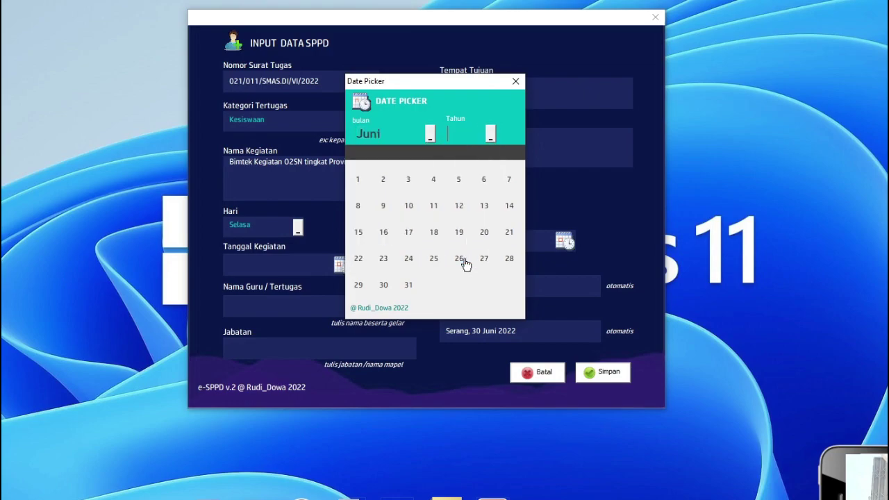
left_click(383, 285)
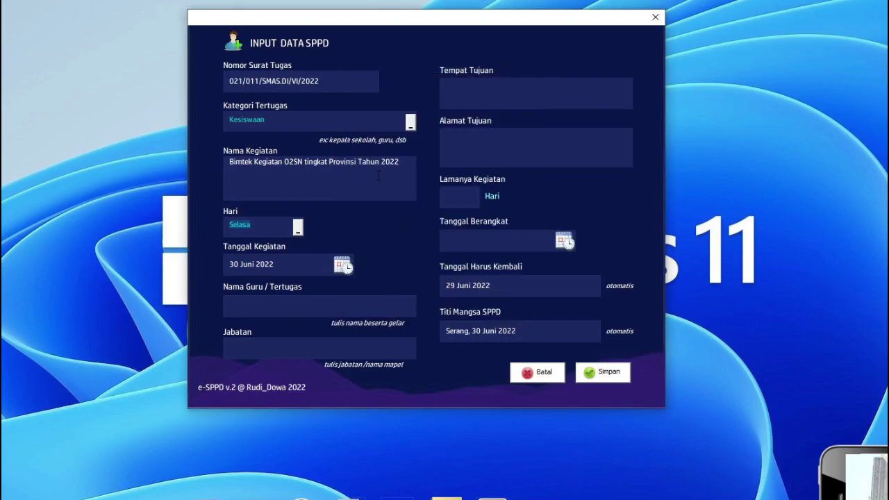
- Enter the assignee's name, position Pembina Olahraga, and destination Lapangan GOR Senayan
left_click(284, 303)
type("Rudi")
type("Dowa")
type("embina ")
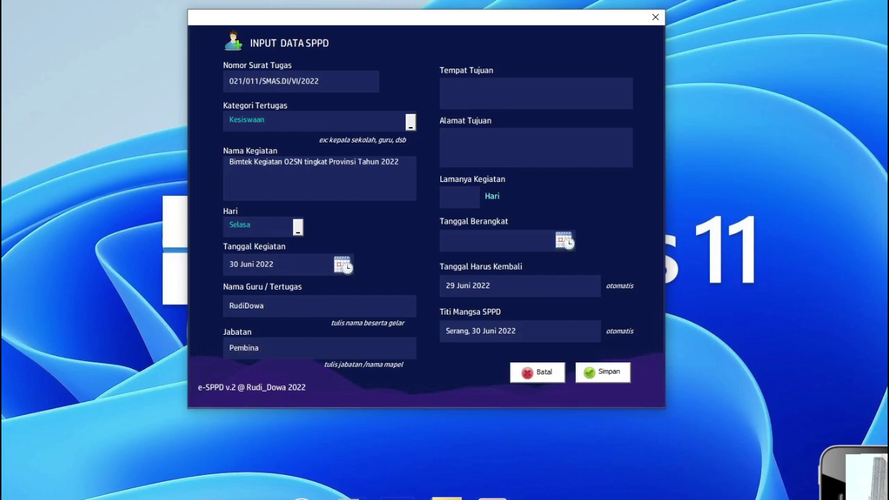
type("Olahra")
type("ga")
left_click(498, 102)
type("apangan GOR S")
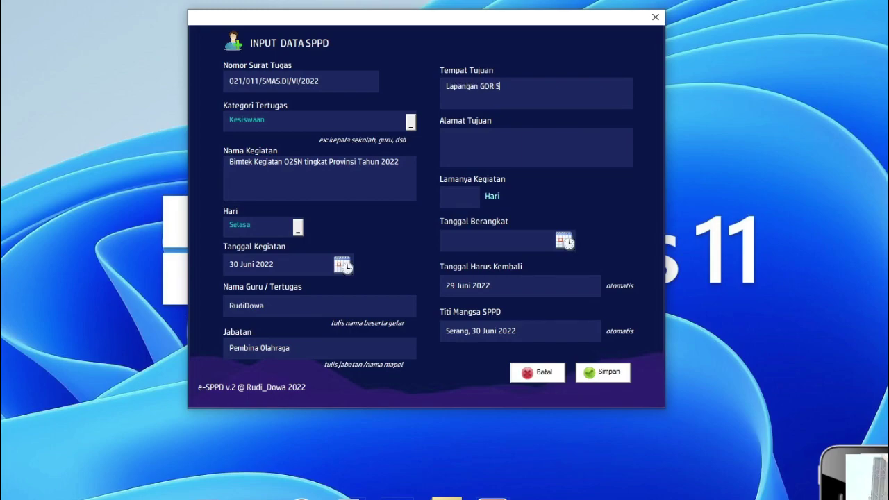
type("enayan")
left_click(535, 145)
type("Jakarta Raya ")
type("No.0")
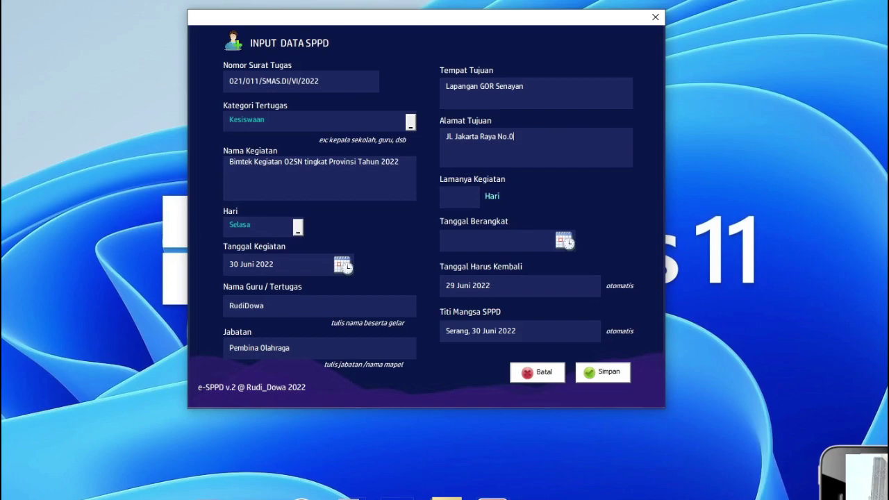
type("2 JA")
type("karta")
left_click(530, 137)
key("BackSpace")
key("BackSpace")
type("a")
type("k")
left_click(472, 200)
- Set the duration to 2 days and pick 1 Juli 2022 as the departure date
type("2")
left_click(566, 241)
left_click(446, 174)
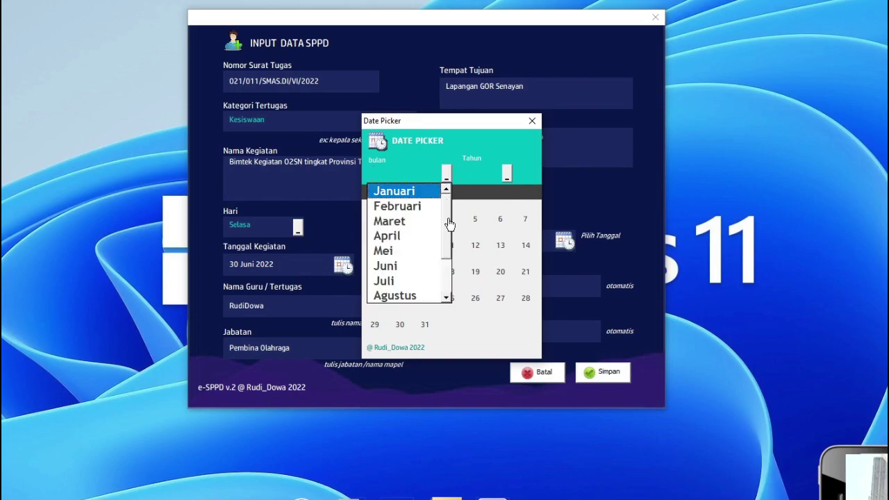
left_click_drag(450, 224, 436, 311)
left_click(411, 296)
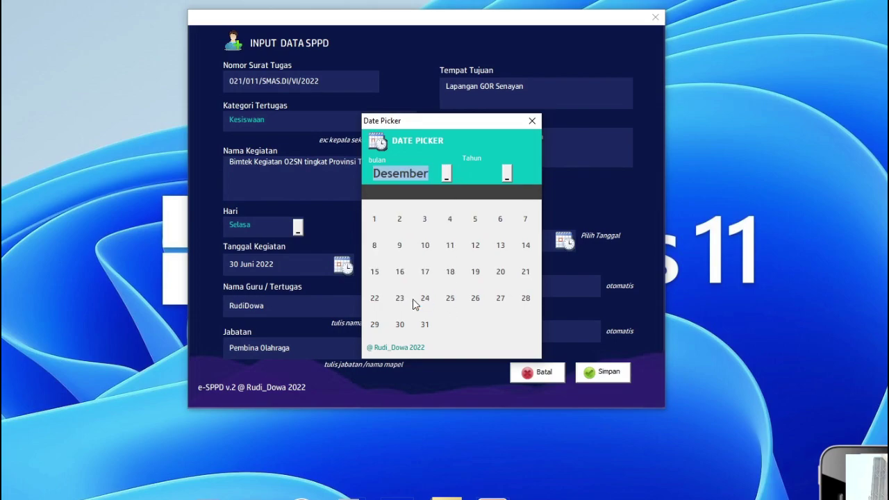
left_click(445, 173)
left_click(384, 221)
left_click(507, 173)
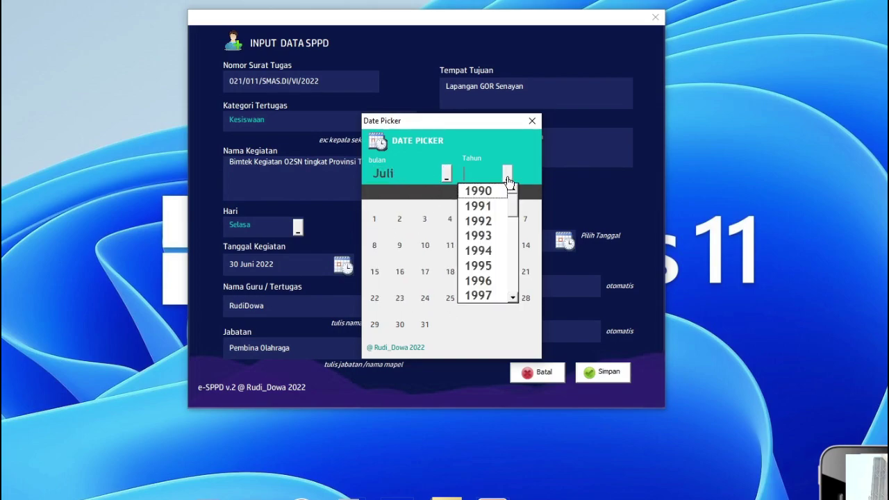
left_click_drag(512, 221, 510, 291)
left_click(501, 296)
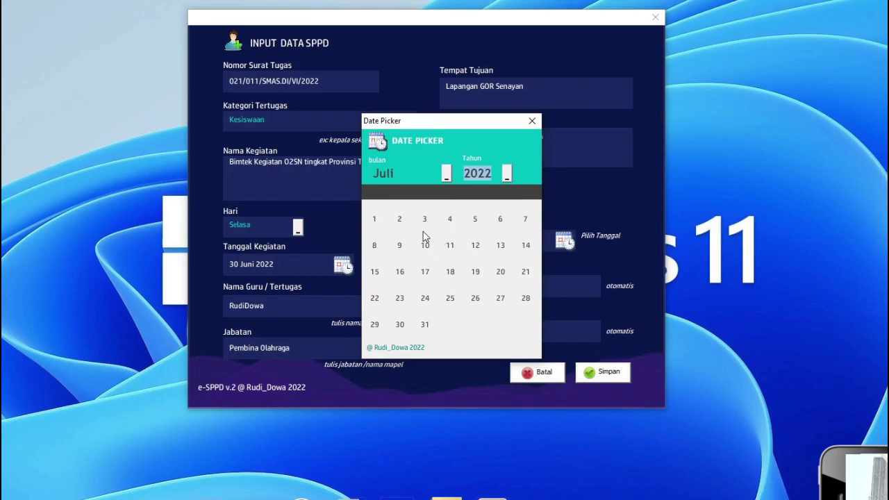
left_click(376, 220)
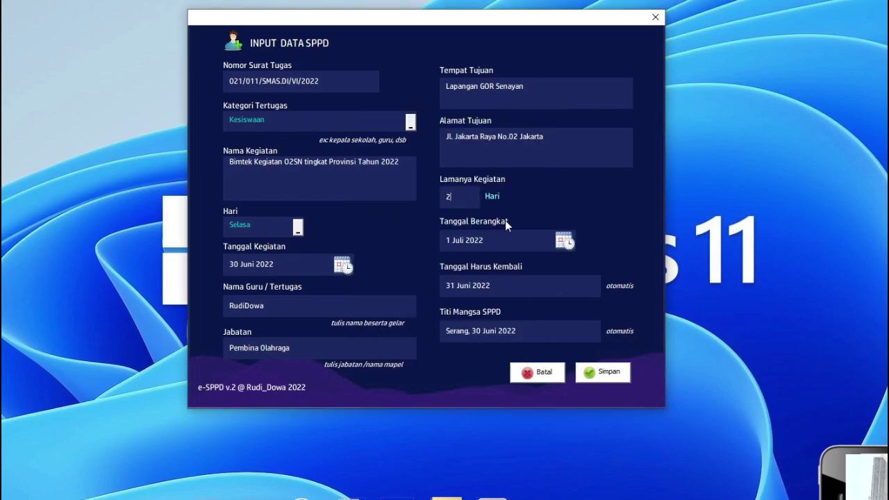
- Change the activity date to 29 Juni 2022 in the date picker
left_click(564, 241)
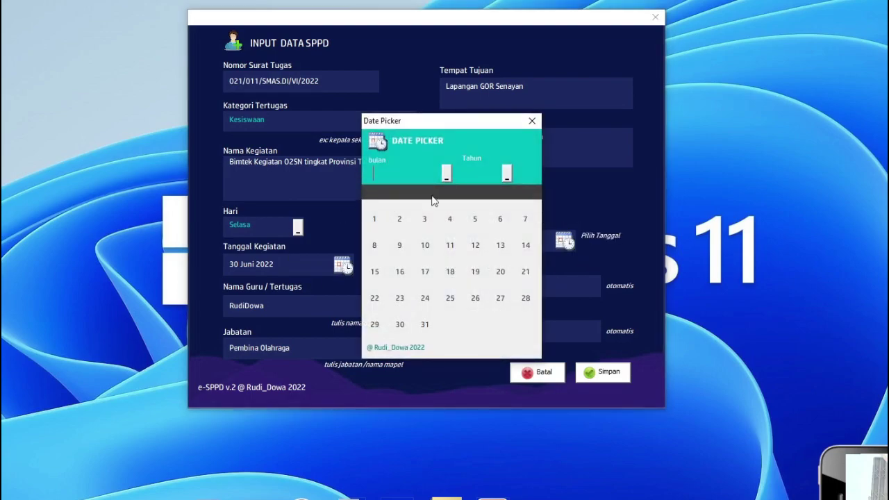
left_click(533, 121)
left_click(342, 265)
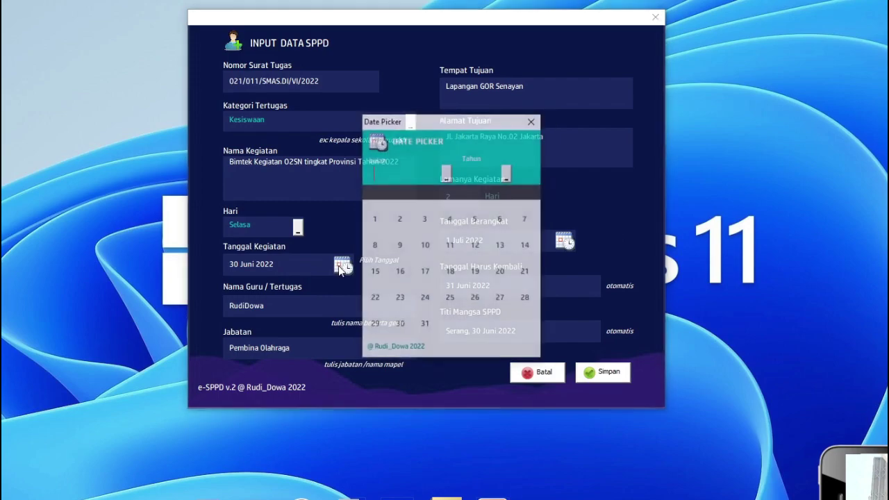
left_click(425, 175)
scroll(445, 254, "down", 1)
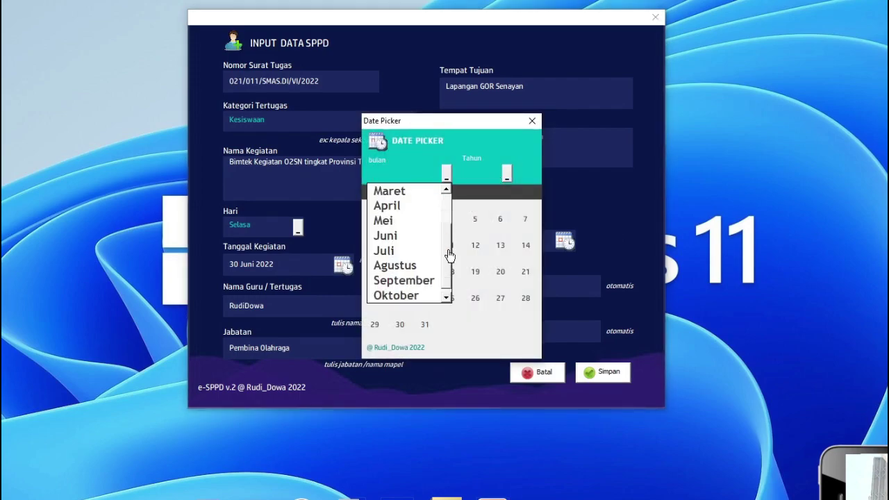
scroll(424, 294, "down", 1)
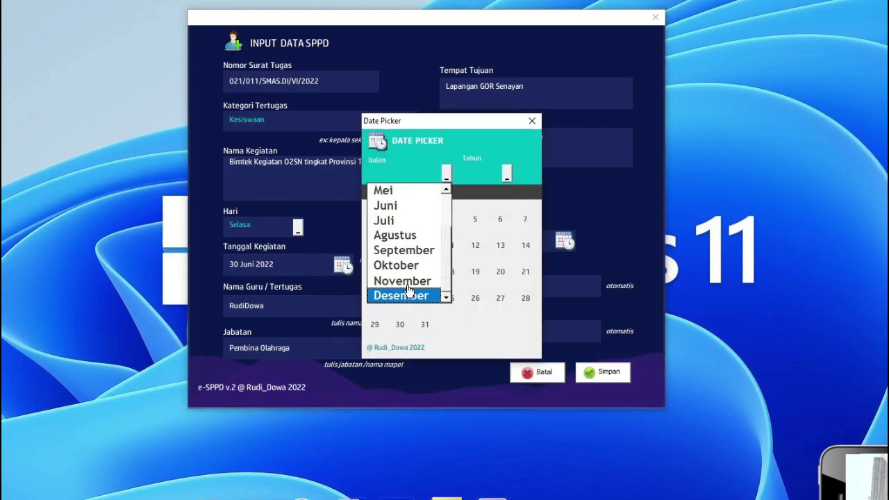
left_click(400, 205)
left_click(506, 173)
left_click_drag(512, 202, 514, 294)
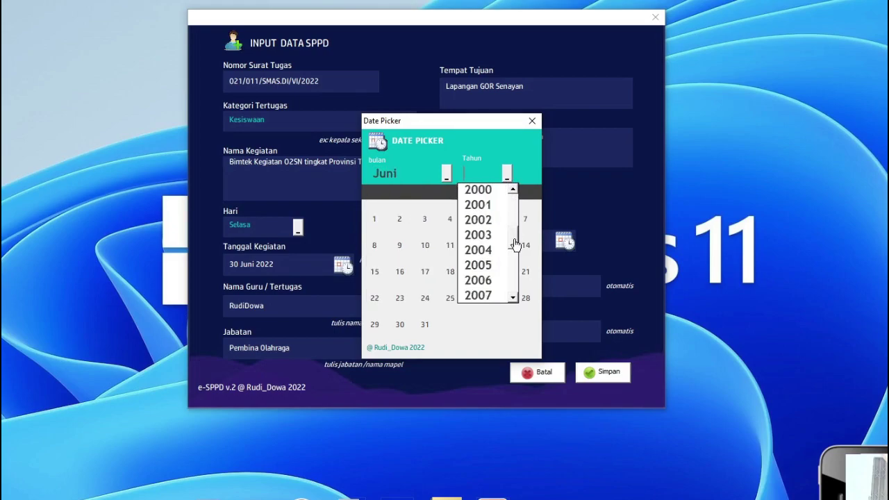
left_click(496, 295)
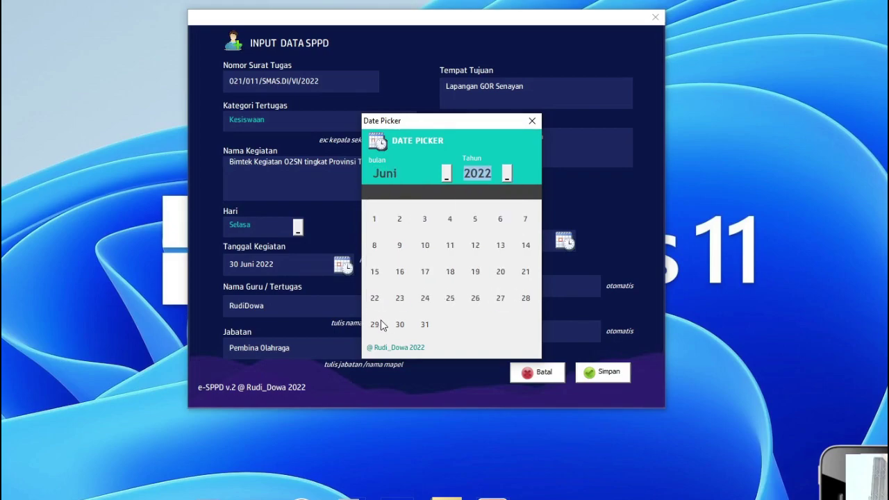
left_click(377, 325)
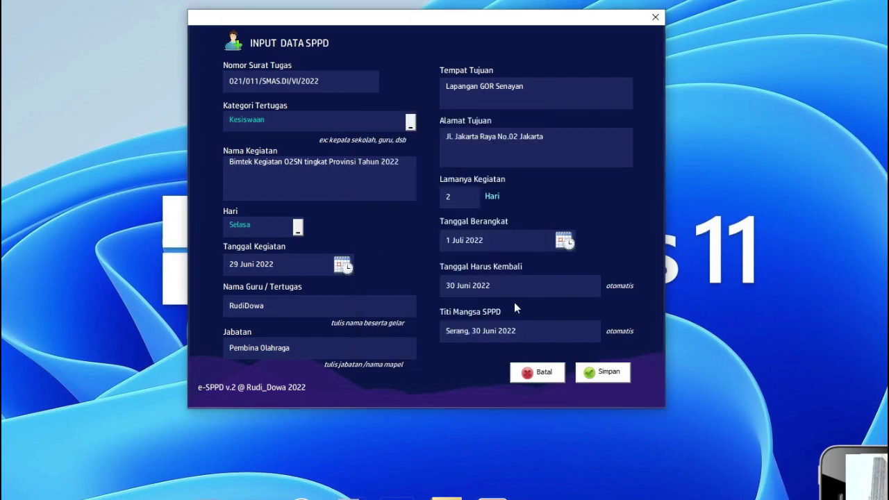
- Change the departure date to 30 Juni 2022
left_click(564, 240)
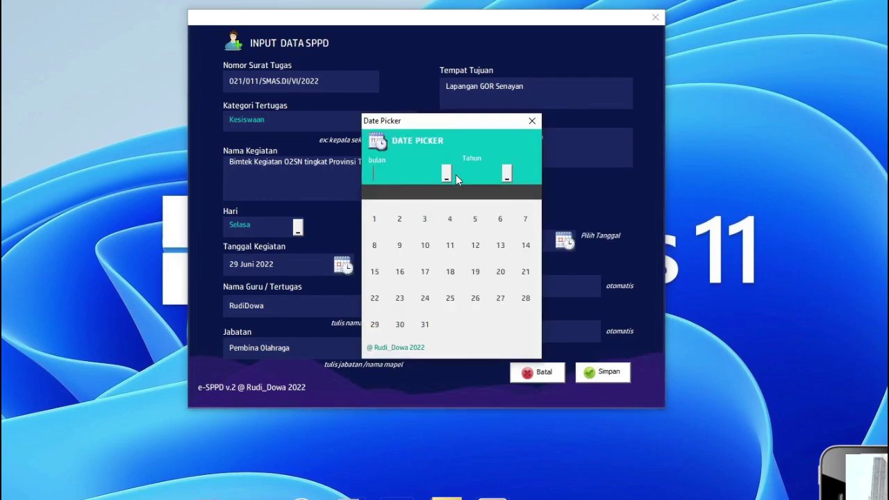
left_click(447, 174)
scroll(449, 232, "down", 2)
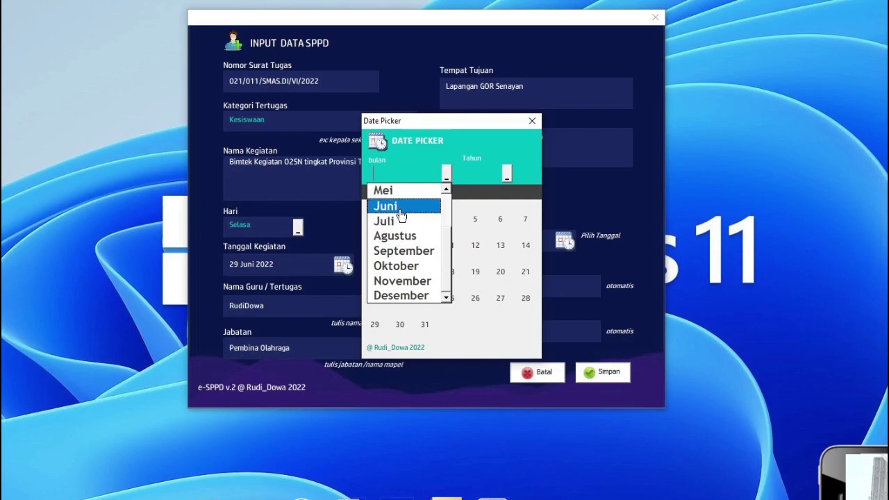
left_click(401, 209)
left_click(507, 174)
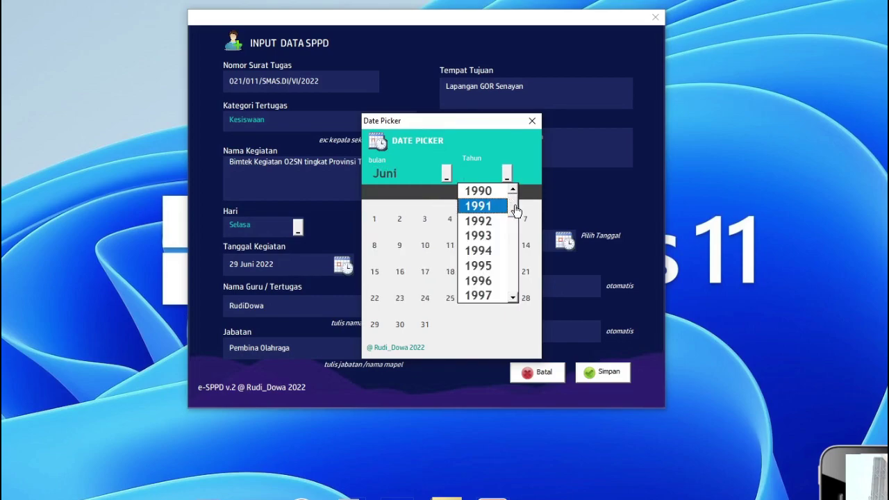
left_click_drag(513, 198, 513, 298)
left_click(478, 296)
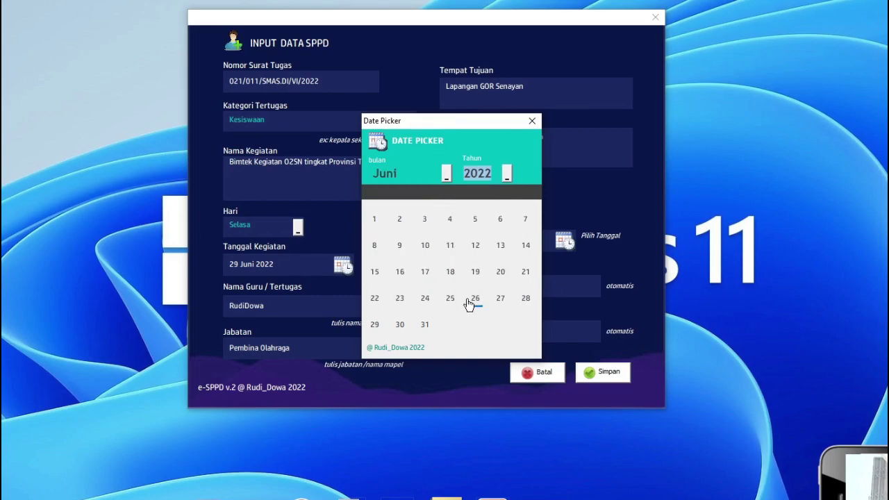
left_click(401, 325)
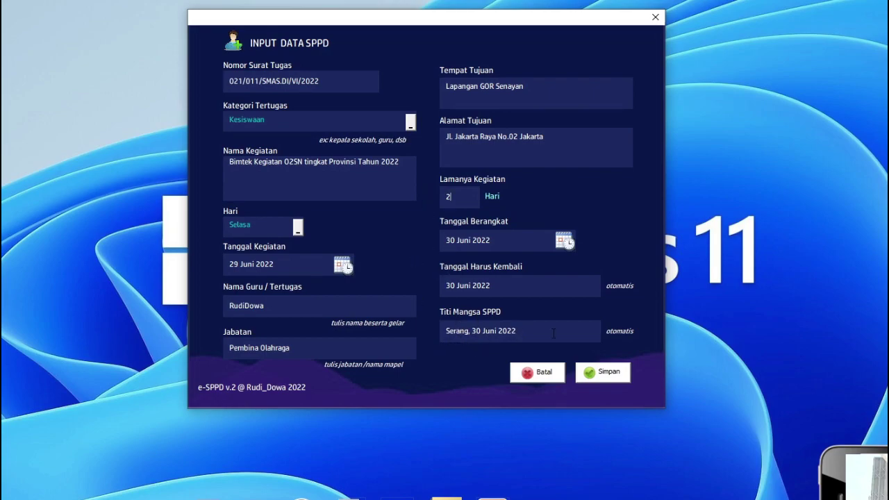
- Save the new SPPD record and the application's data, dismissing both confirmations
left_click(610, 378)
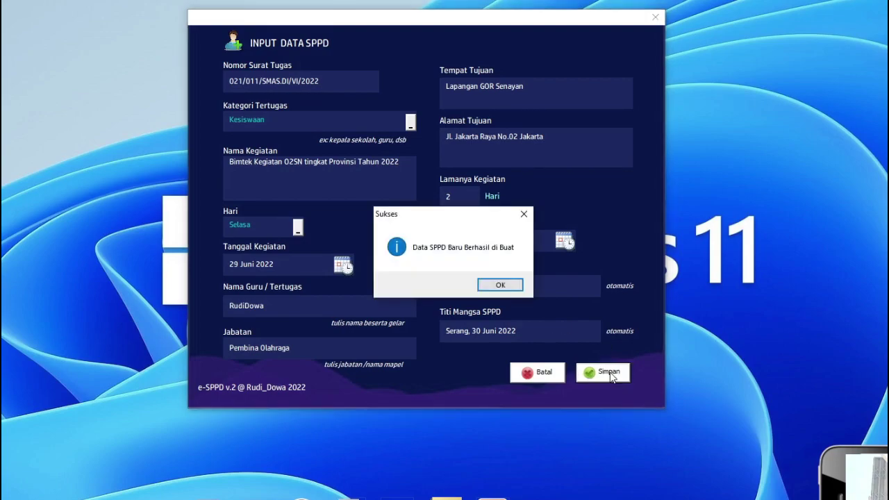
left_click(502, 285)
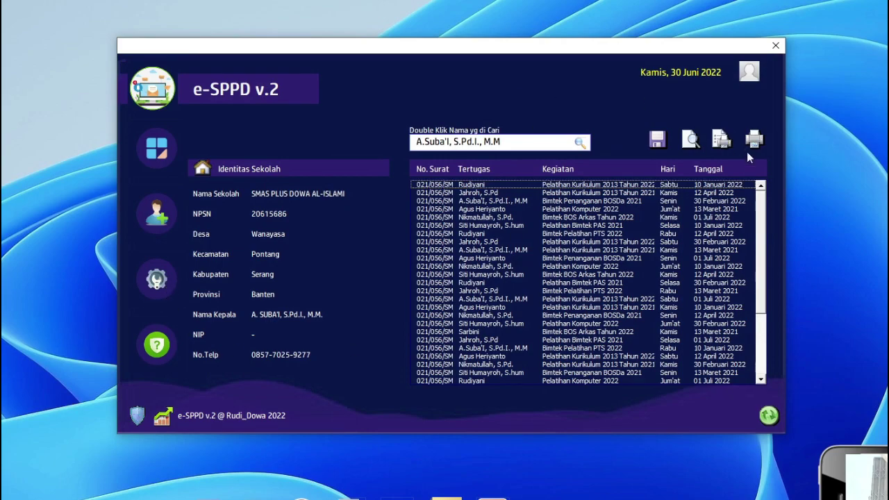
left_click(658, 140)
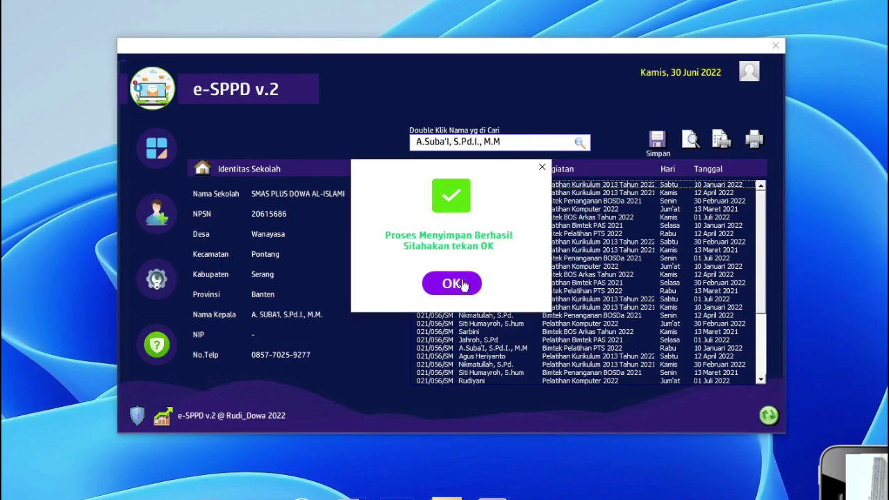
left_click(464, 284)
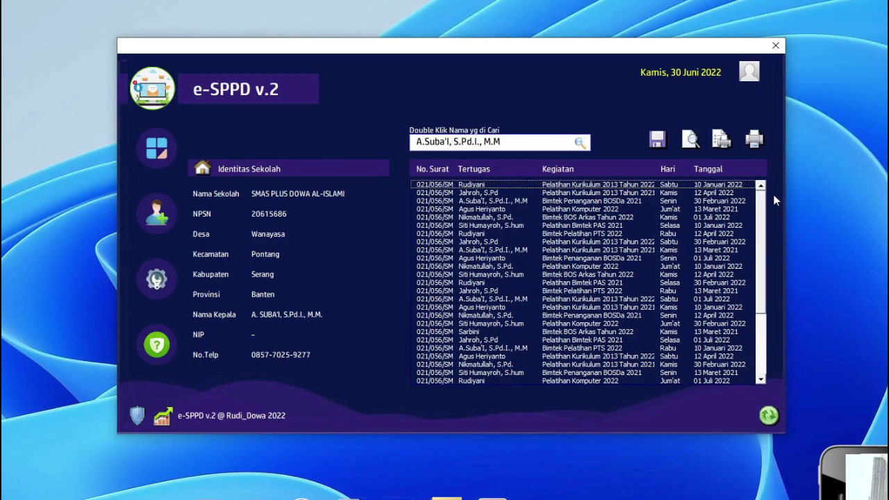
- Scroll to the new assignee's record at the list's end and load it into the name search
left_click_drag(762, 201, 776, 317)
left_click(471, 380)
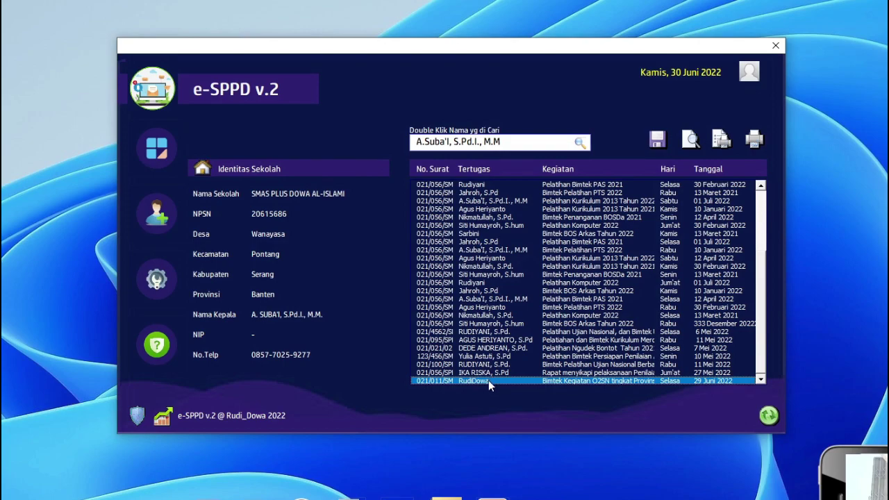
double_click(464, 384)
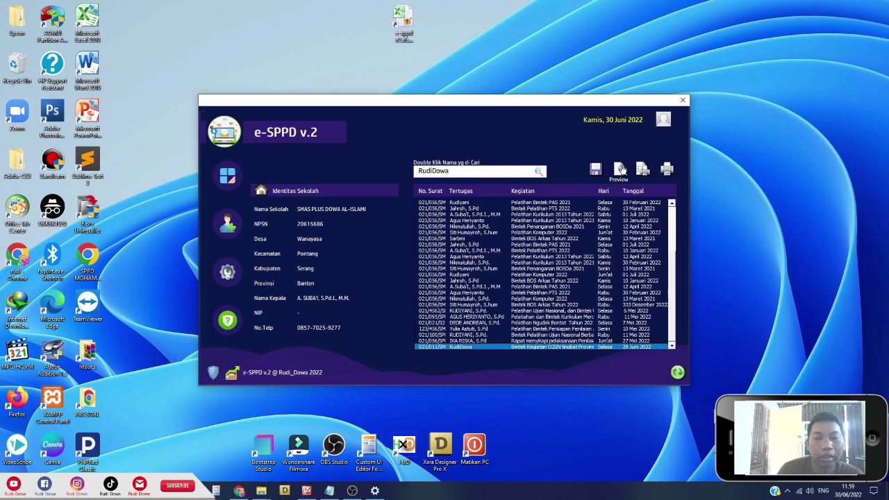
left_click(620, 170)
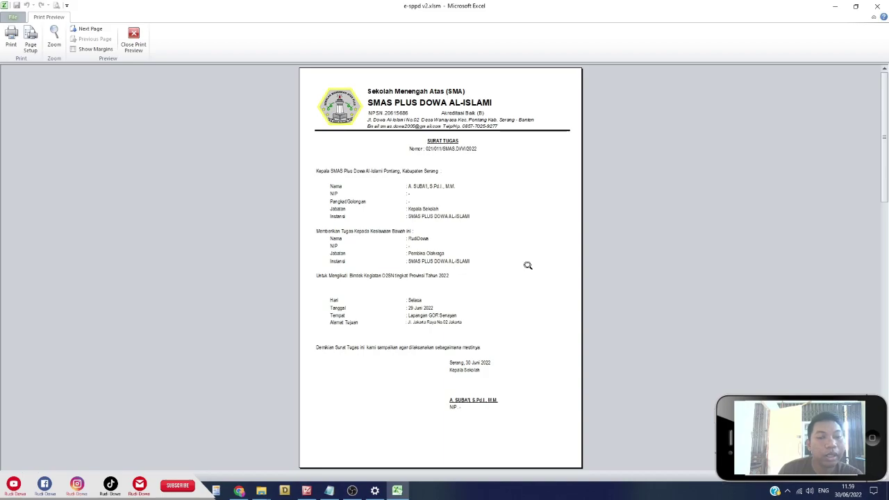
scroll(509, 313, "down", 1)
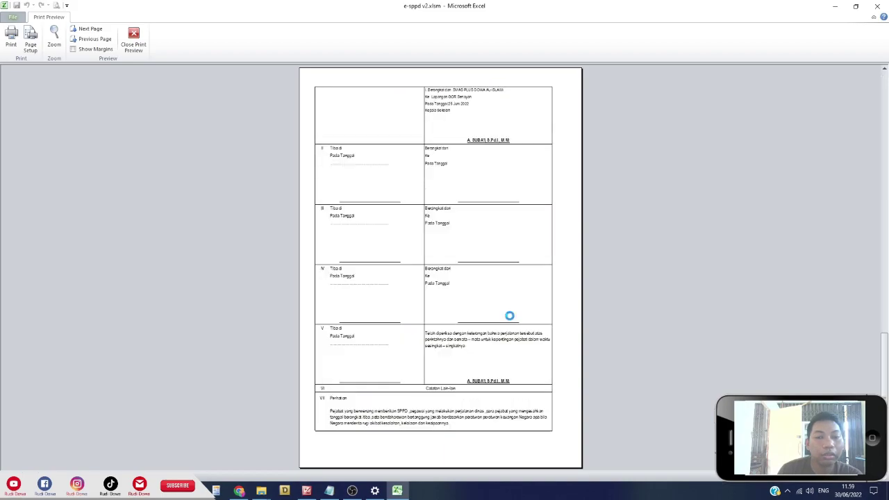
scroll(511, 317, "up", 1)
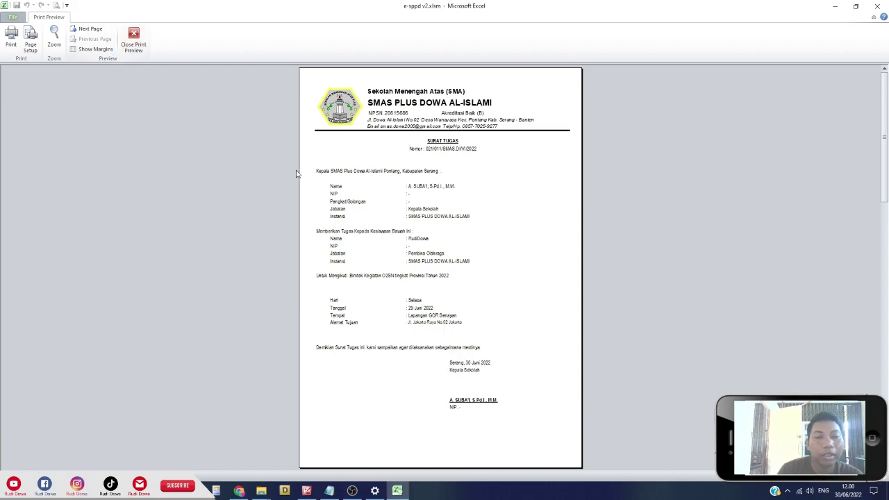
- Close the print preview, then cancel the Pilih Printer print dialog without printing
left_click(134, 39)
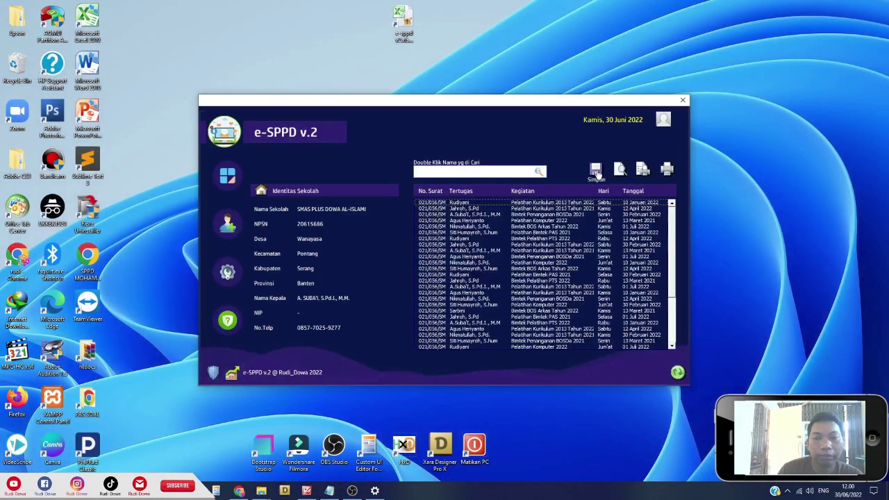
left_click(644, 171)
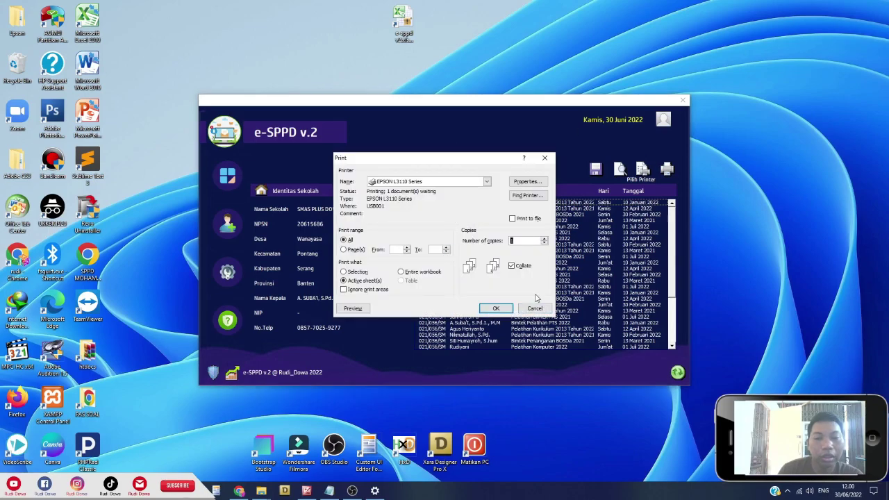
left_click(541, 308)
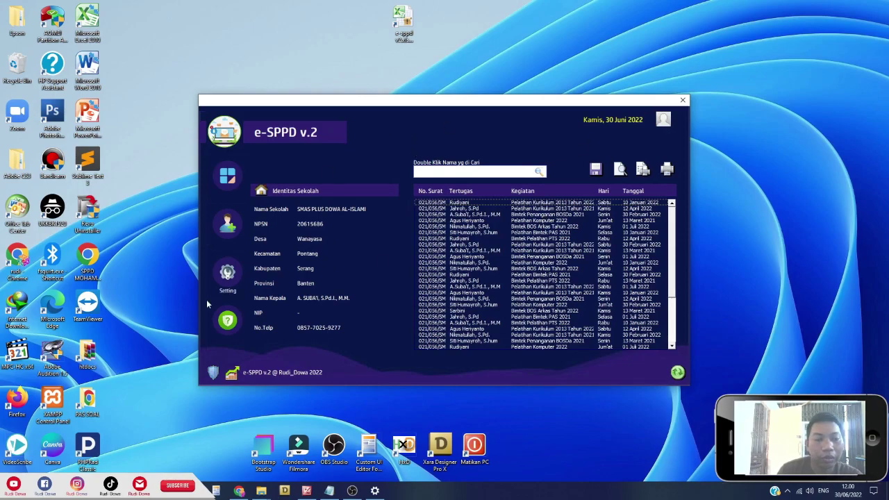
- Export the SPPD archive to Documents as Sheet1.xlsx, replace the old file, and acknowledge Download Selesai
left_click(230, 375)
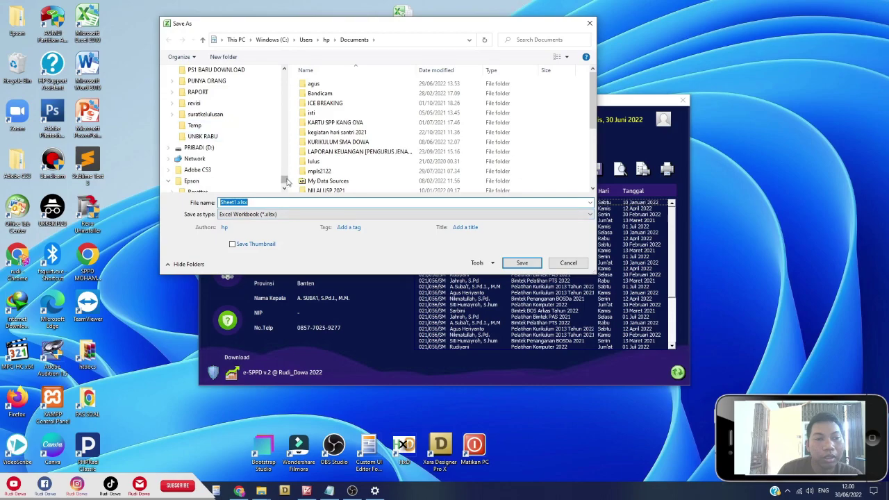
left_click(519, 264)
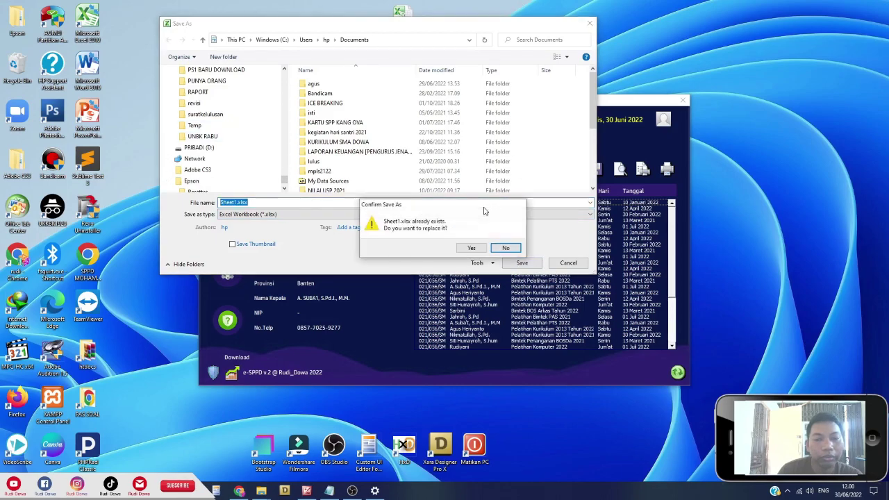
left_click(472, 249)
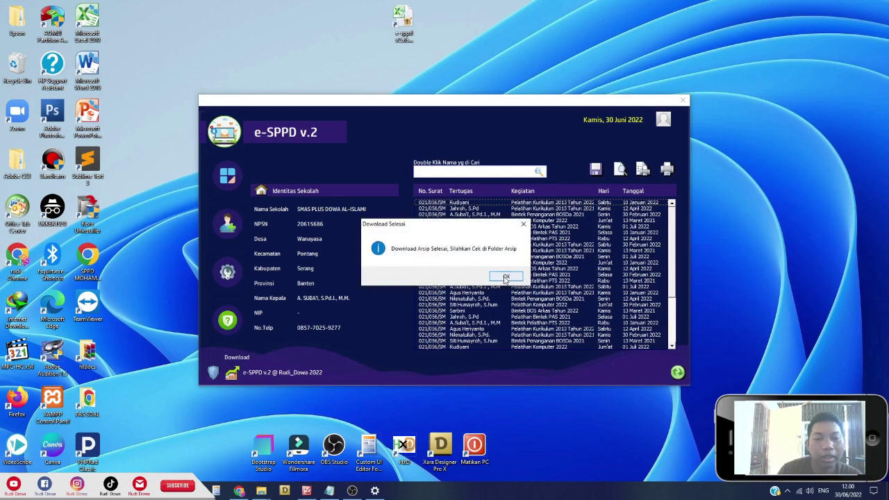
left_click(506, 277)
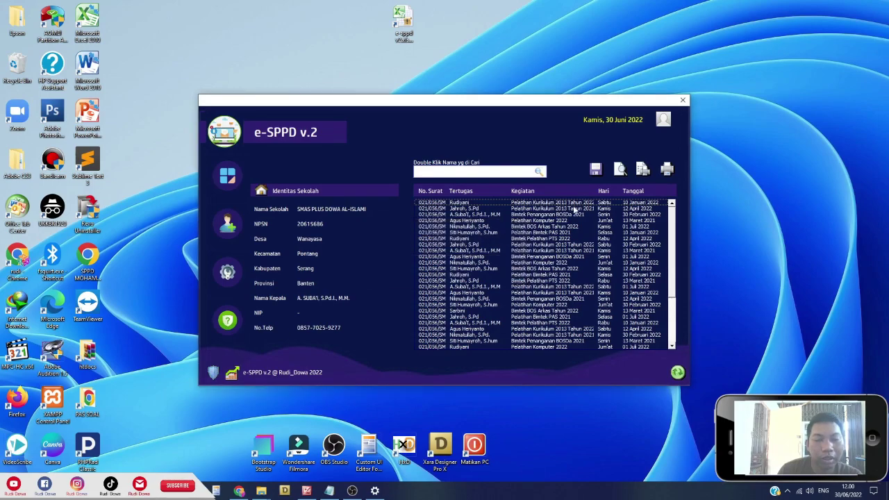
- Move the e-SPPD window, then log out and confirm closing the app
left_click_drag(489, 104, 464, 44)
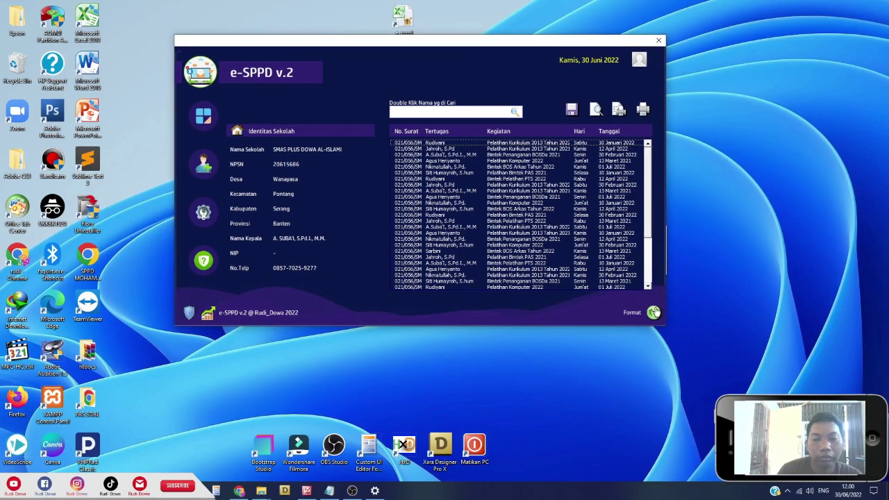
left_click(645, 58)
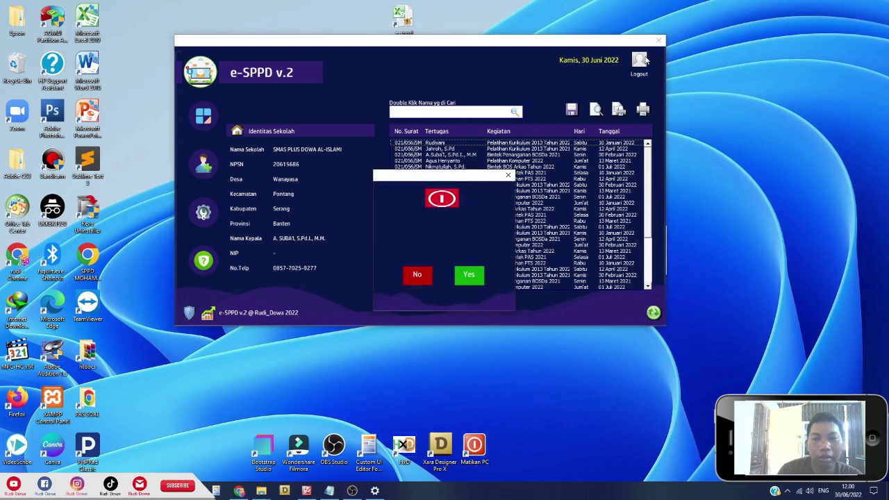
left_click(470, 277)
- Open the archived Sheet6.xlsx from the File Arsip folder in Excel
mouse_move(262, 493)
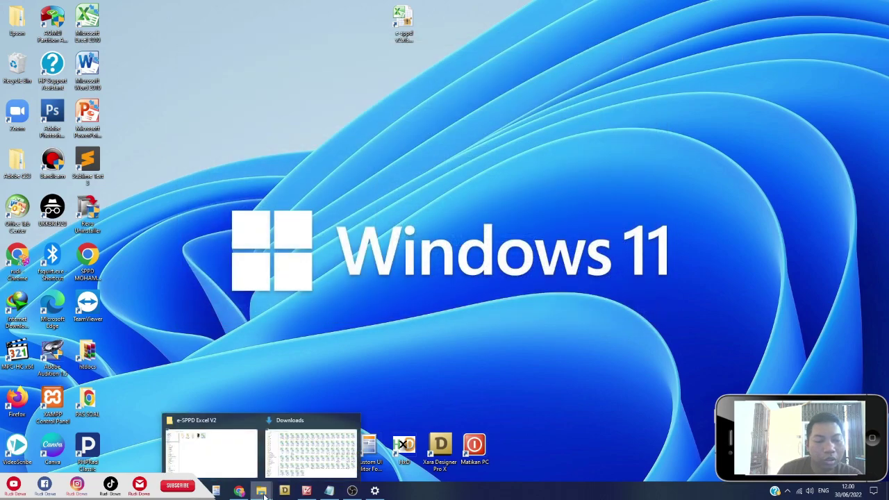
left_click(210, 451)
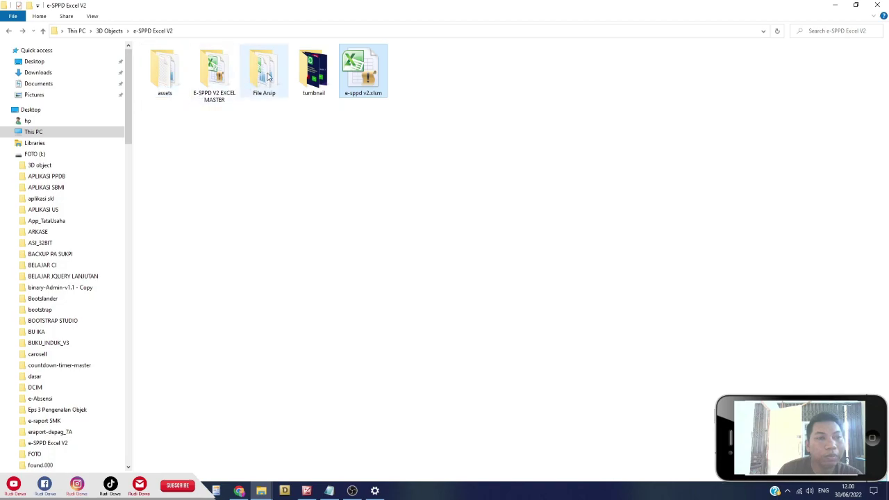
double_click(264, 75)
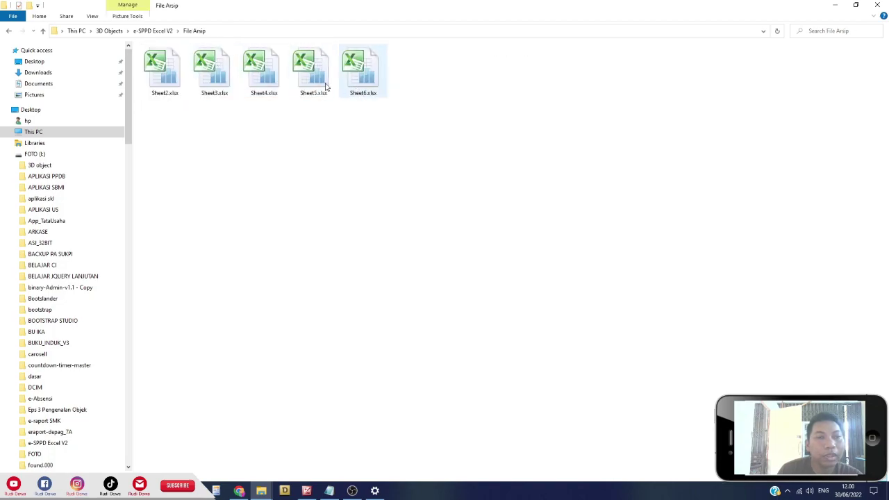
double_click(366, 84)
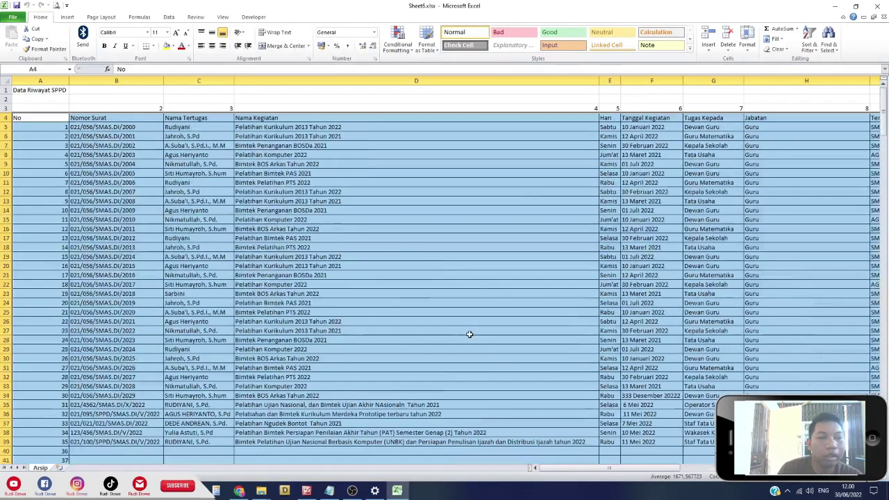
- Review the Data Riwayat SPPD records, then close Excel and the folder window with Alt+F4
mouse_move(556, 467)
left_mouse_down()
mouse_move(710, 471)
mouse_move(552, 468)
left_mouse_up()
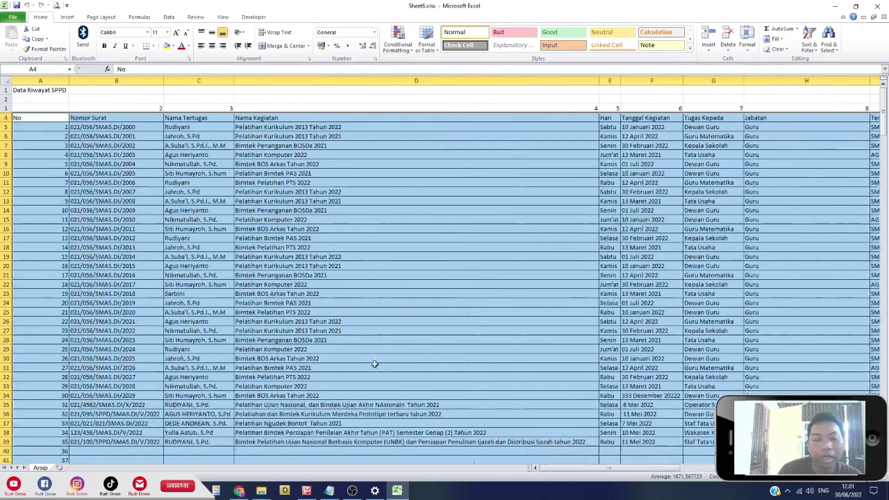
scroll(375, 364, "down", 2)
scroll(337, 303, "down", 4)
scroll(338, 302, "up", 5)
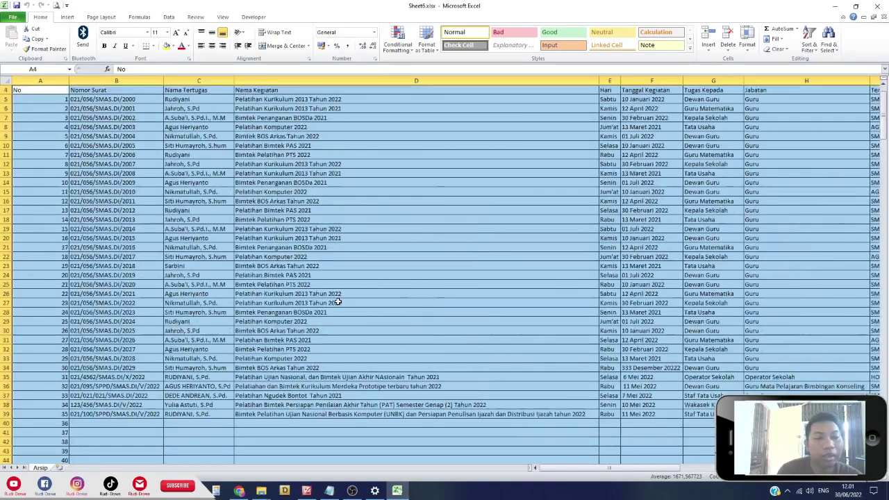
scroll(337, 302, "up", 1)
left_click_drag(28, 117, 702, 348)
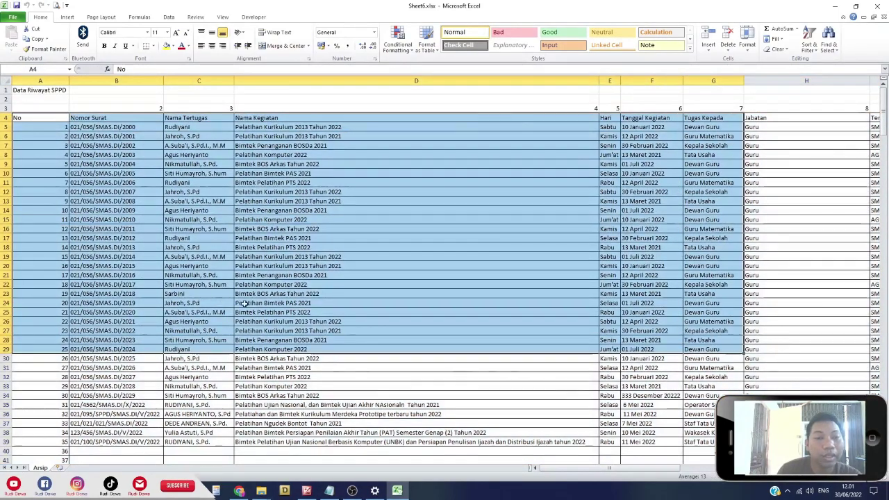
scroll(245, 303, "down", 2)
scroll(244, 302, "up", 2)
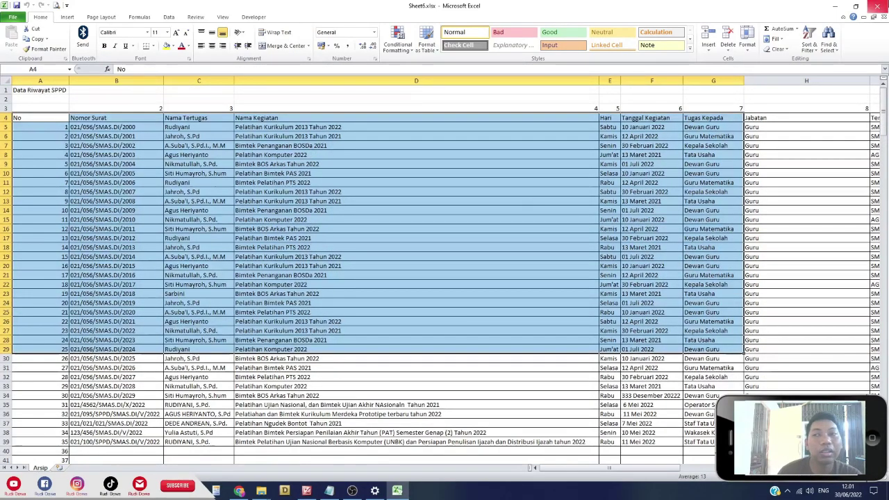
left_click(877, 6)
key("alt+F4")
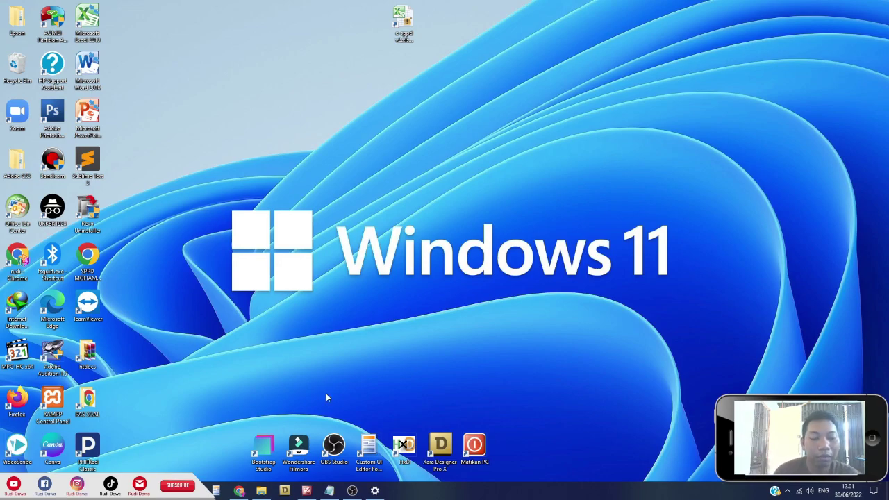
- Return to Chrome and browse the channel's LANGGANAN page listing member perks and loyalty badges
left_click(239, 491)
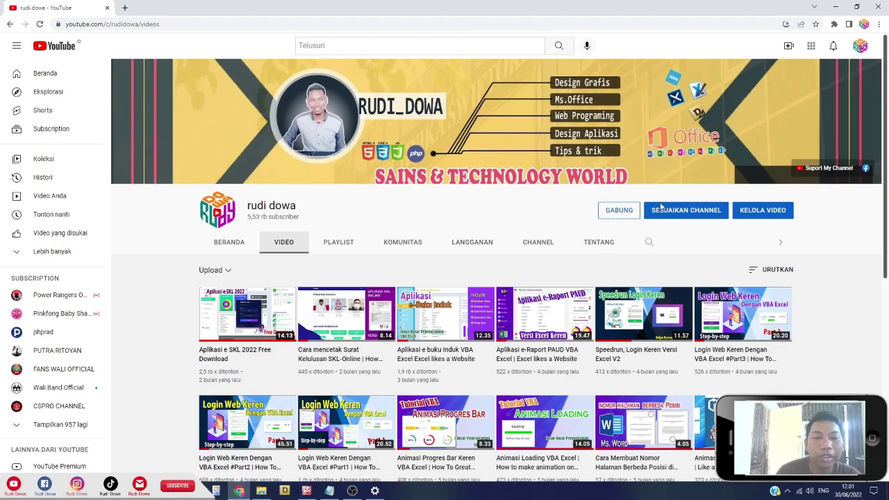
left_click(469, 243)
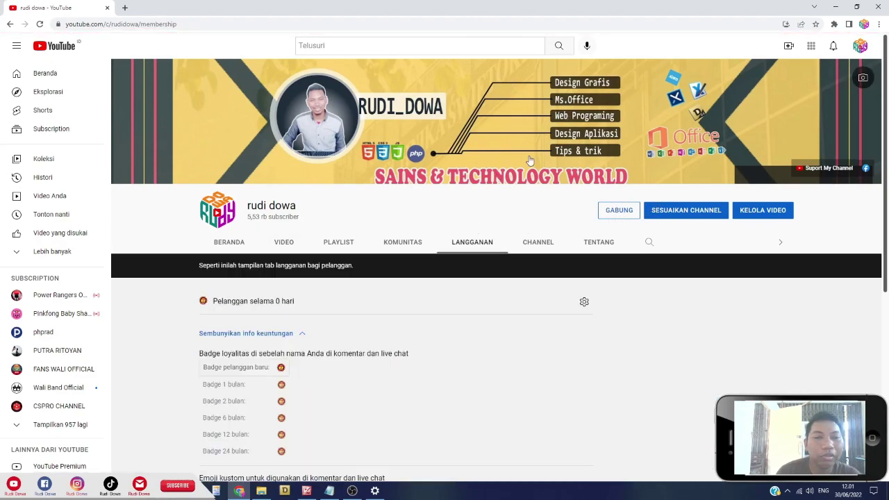
scroll(628, 370, "down", 5)
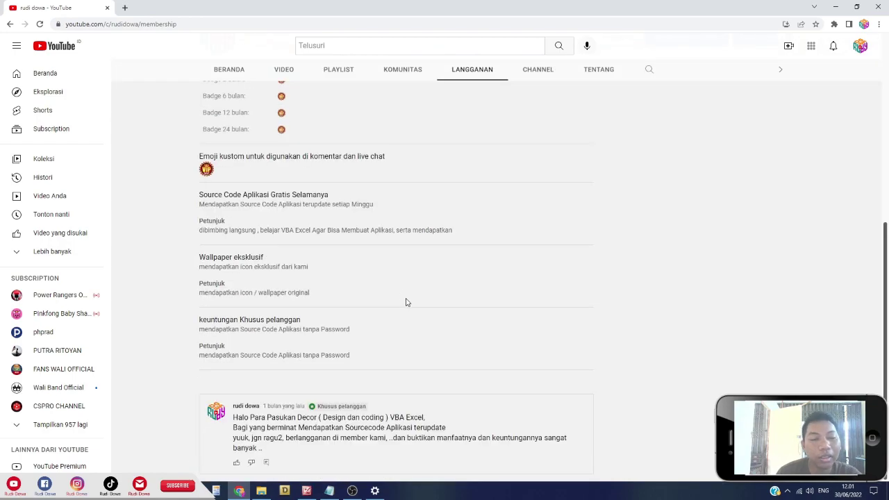
scroll(407, 302, "up", 5)
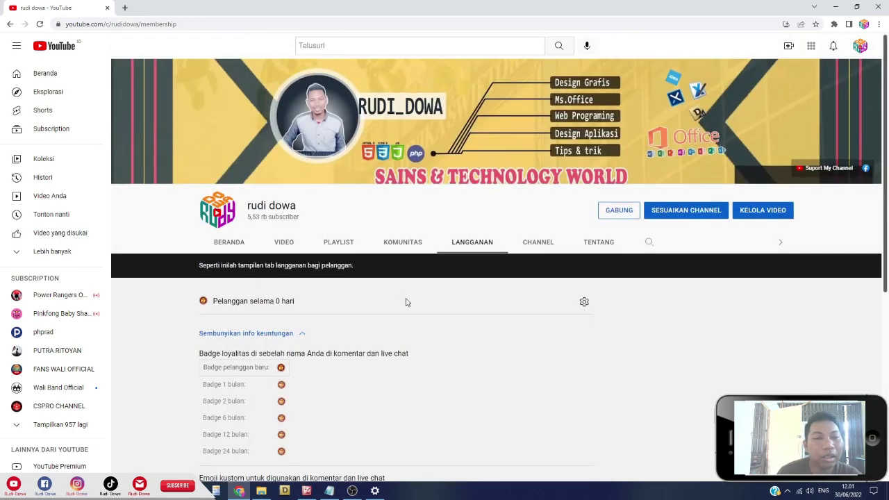